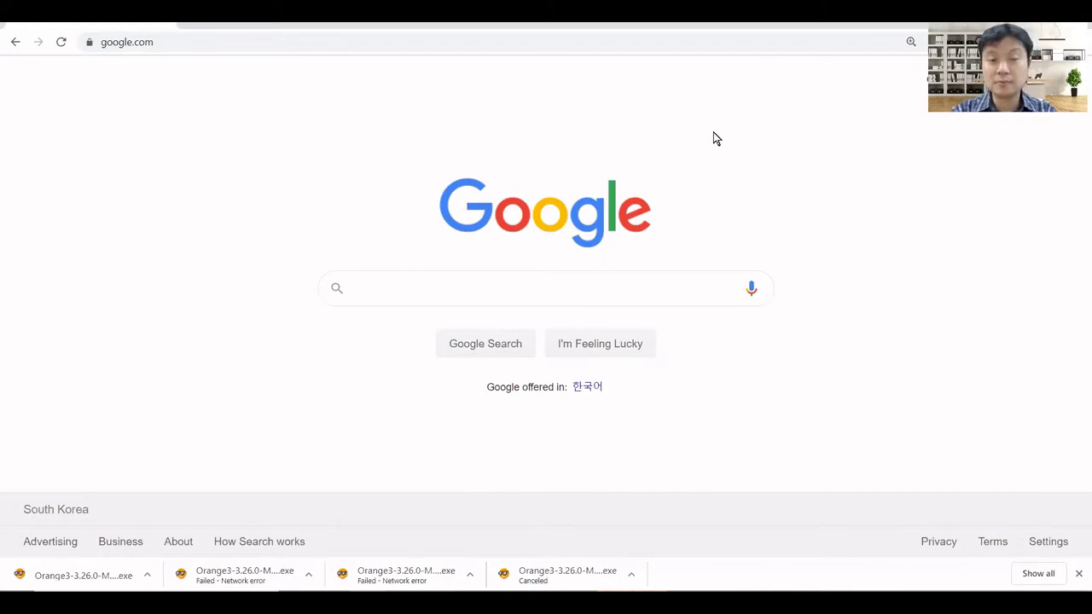
Search Google for "orange python data mining" and open the Orange Data Mining website.
left_click(638, 292)
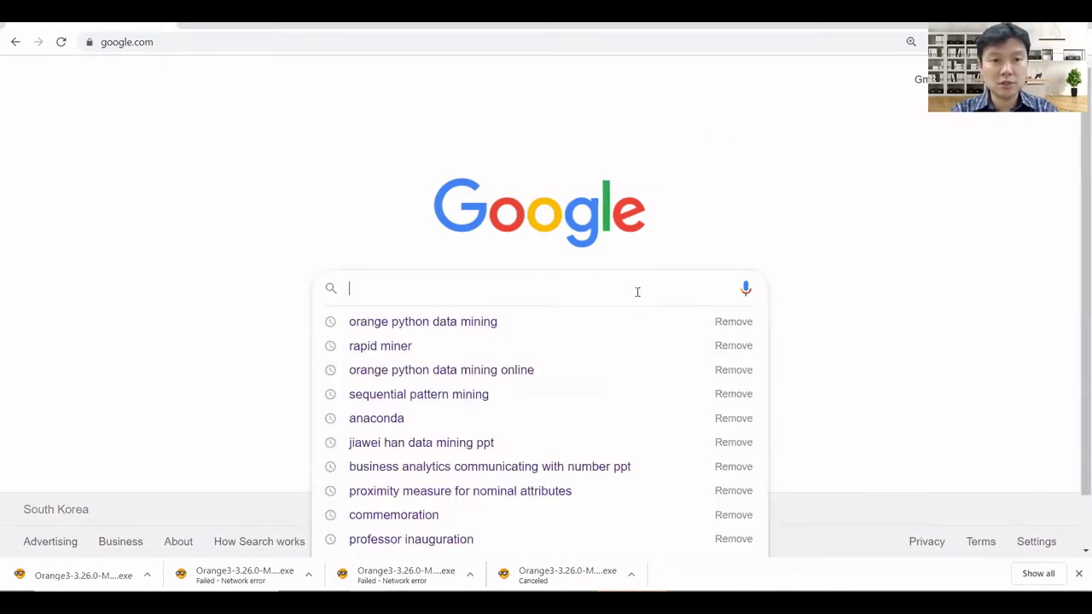
type("orange")
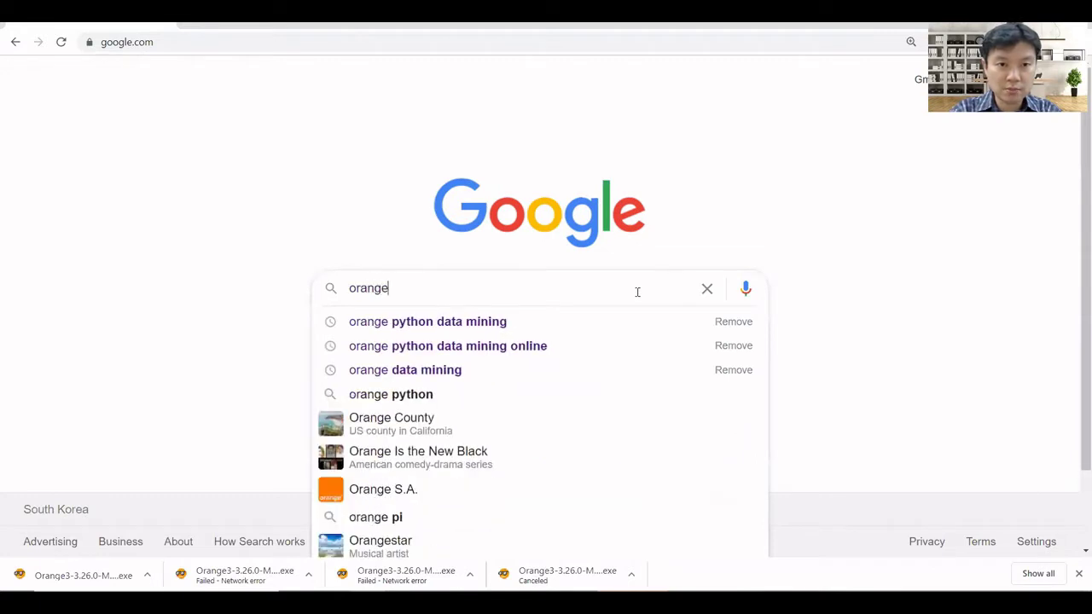
type(" python data")
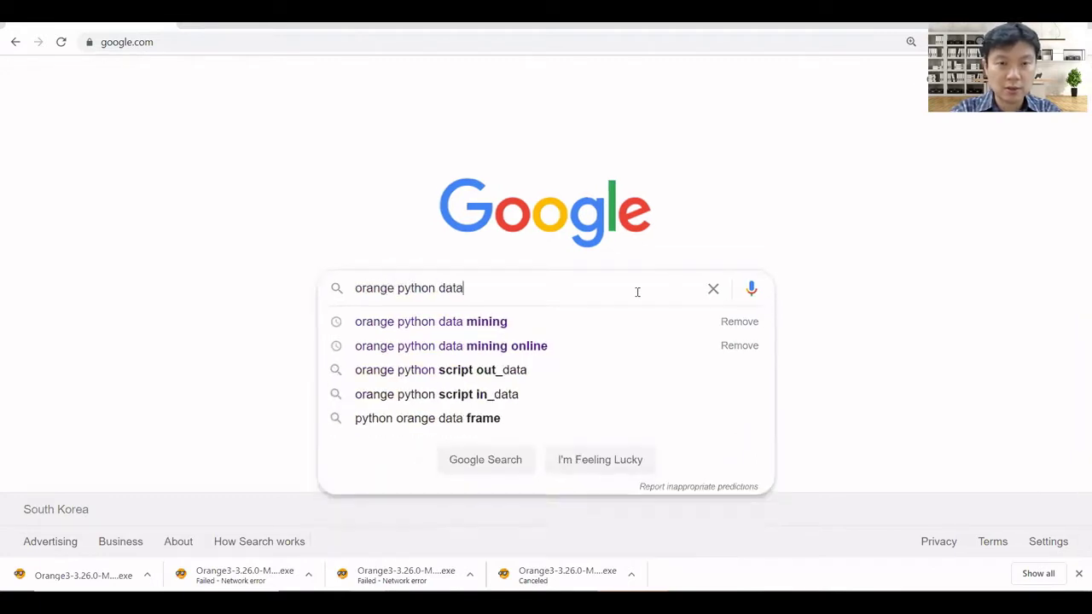
type(" mining")
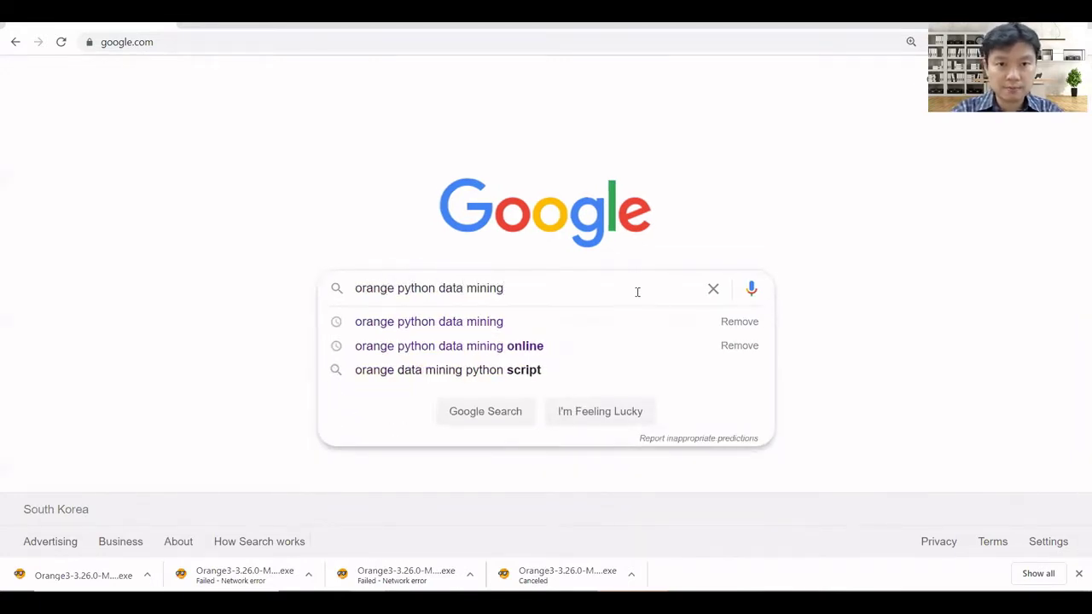
key("Return")
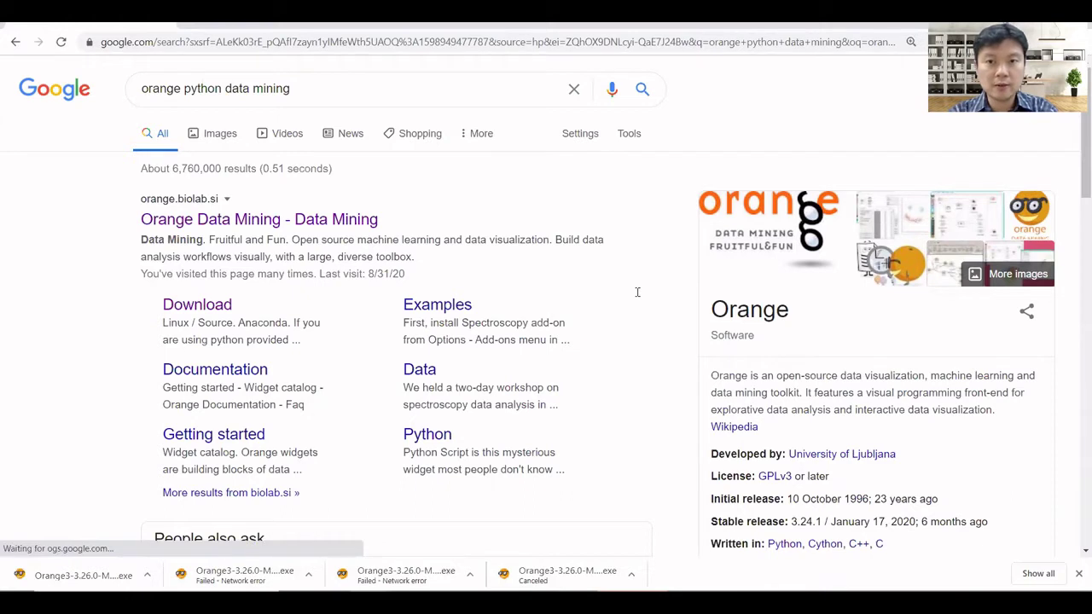
left_click(237, 222)
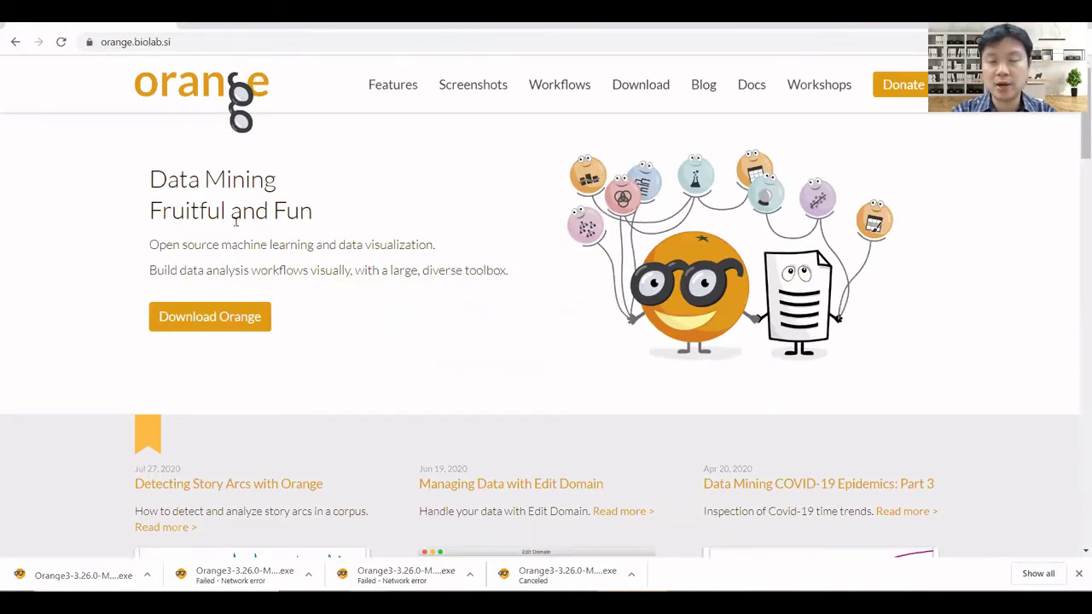
Look over the Orange home page and open the Orange download page.
scroll(236, 220, "down", 3)
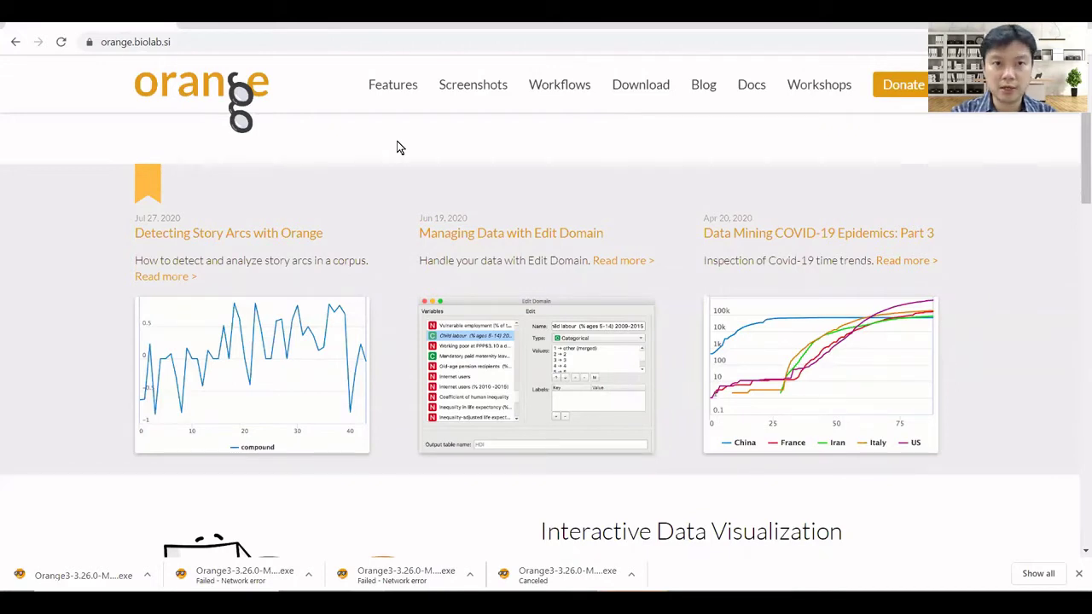
scroll(397, 148, "down", 1)
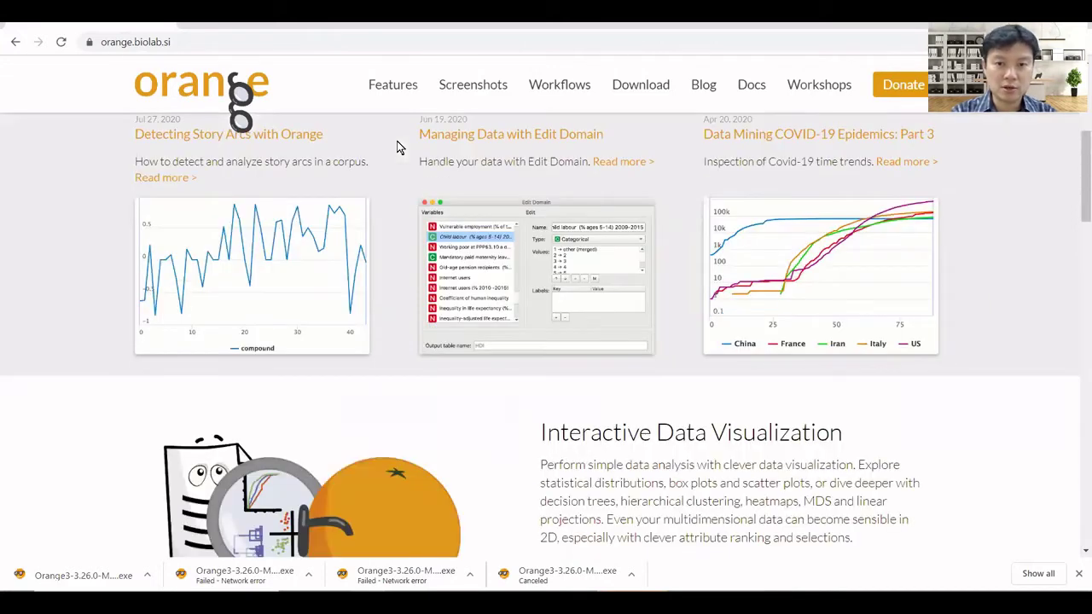
scroll(397, 147, "down", 2)
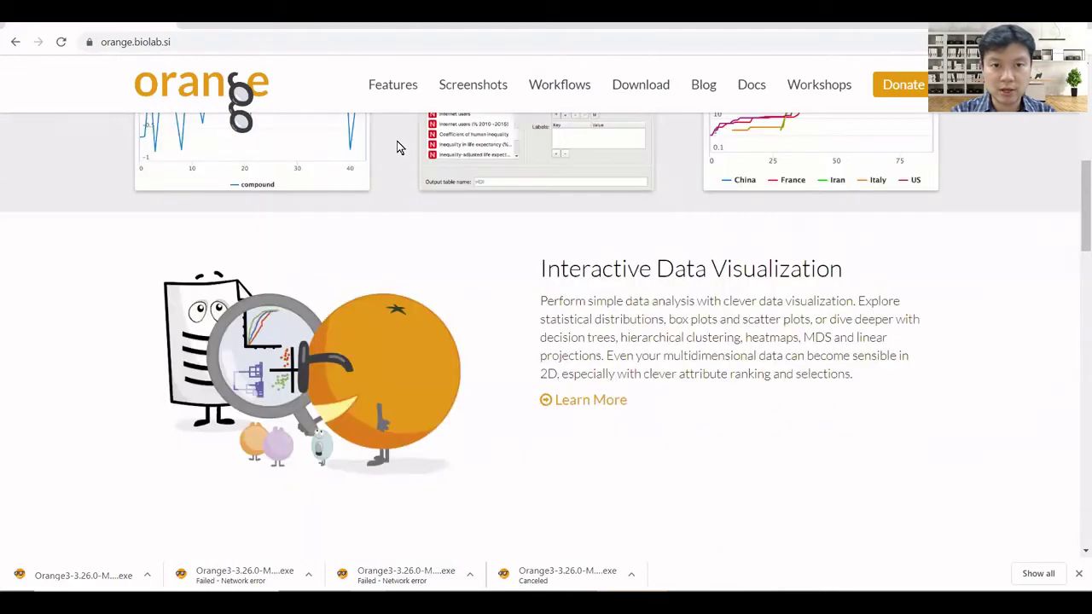
scroll(397, 148, "down", 2)
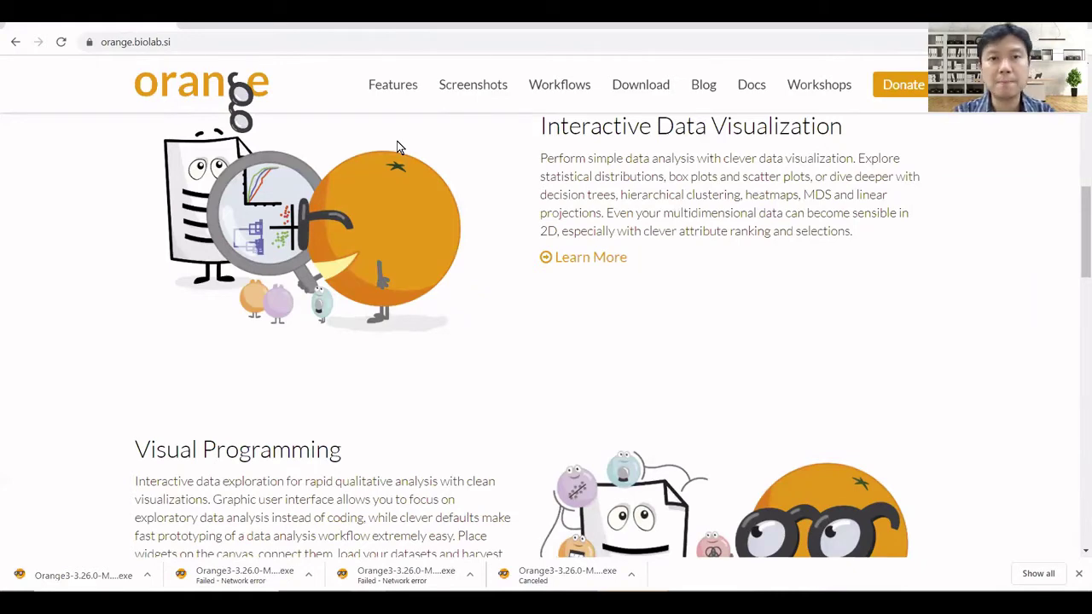
scroll(397, 147, "up", 8)
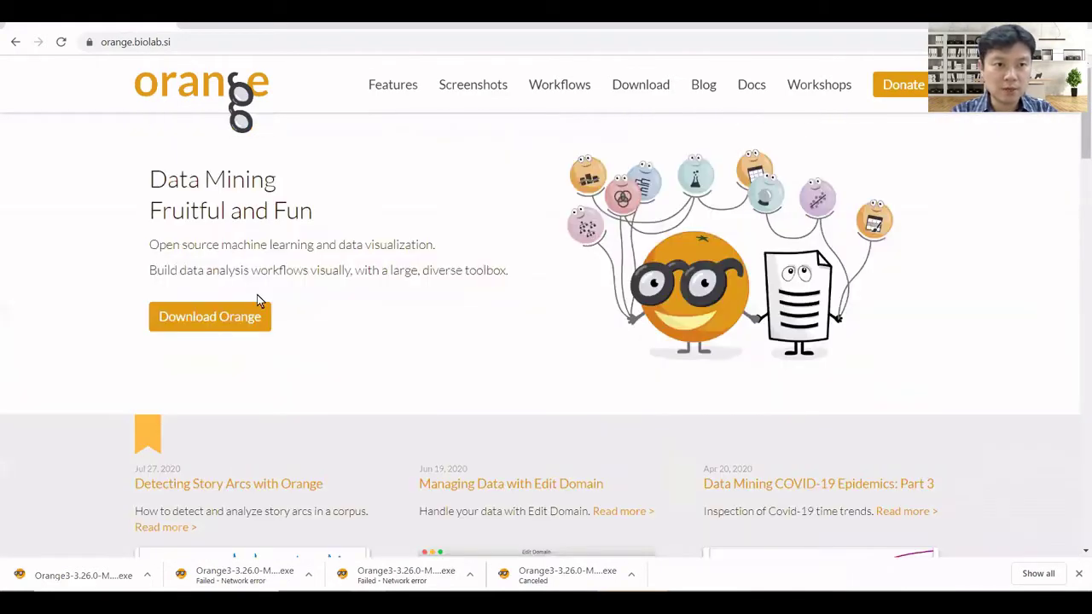
left_click(250, 317)
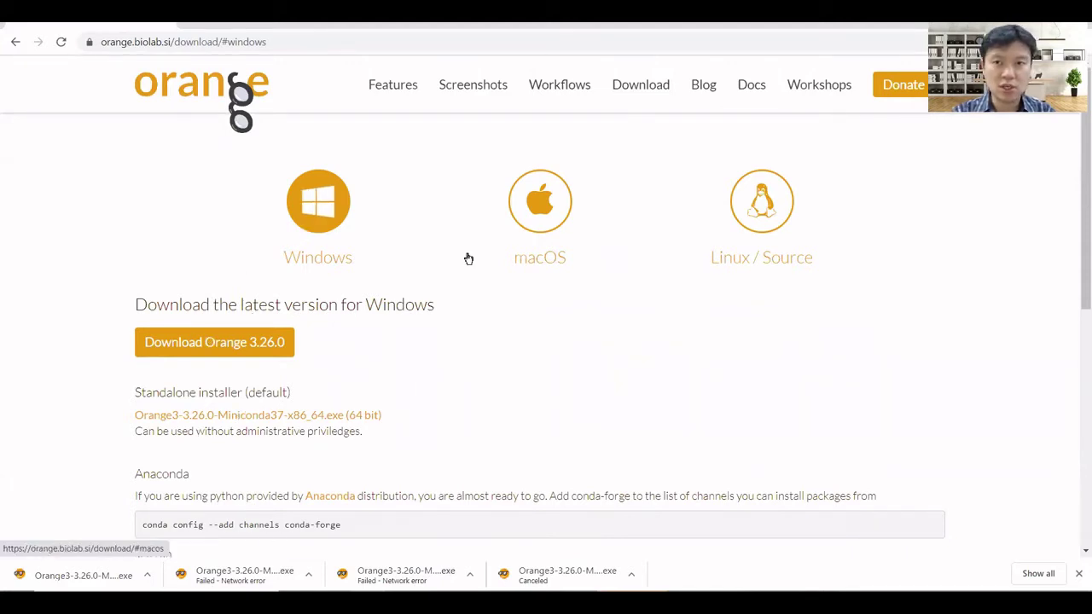
Review the macOS and Linux / Source download options and return to the Windows download option.
left_click(522, 211)
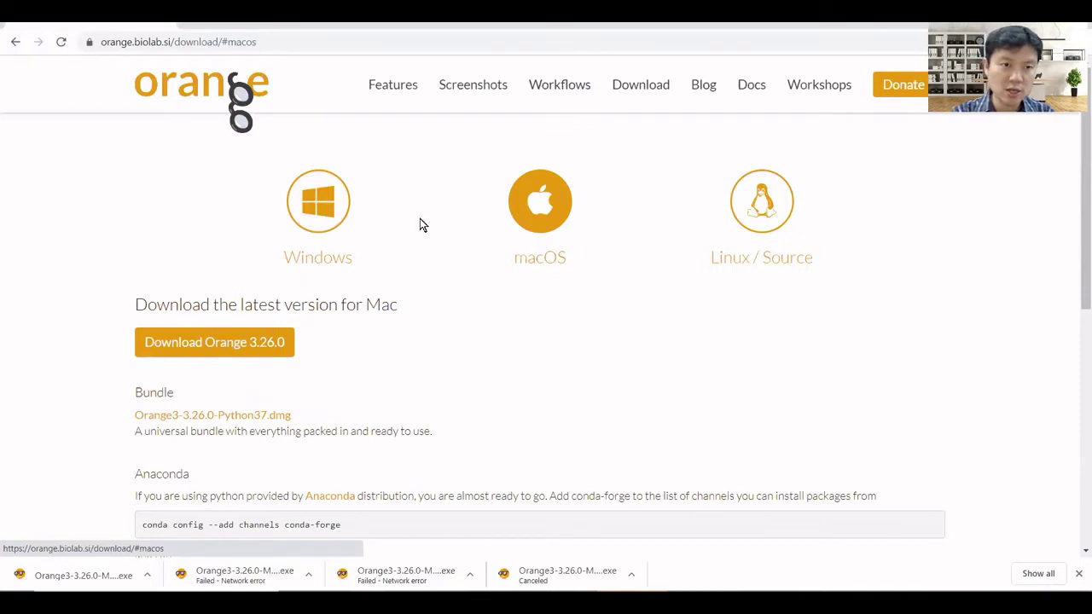
left_click(768, 205)
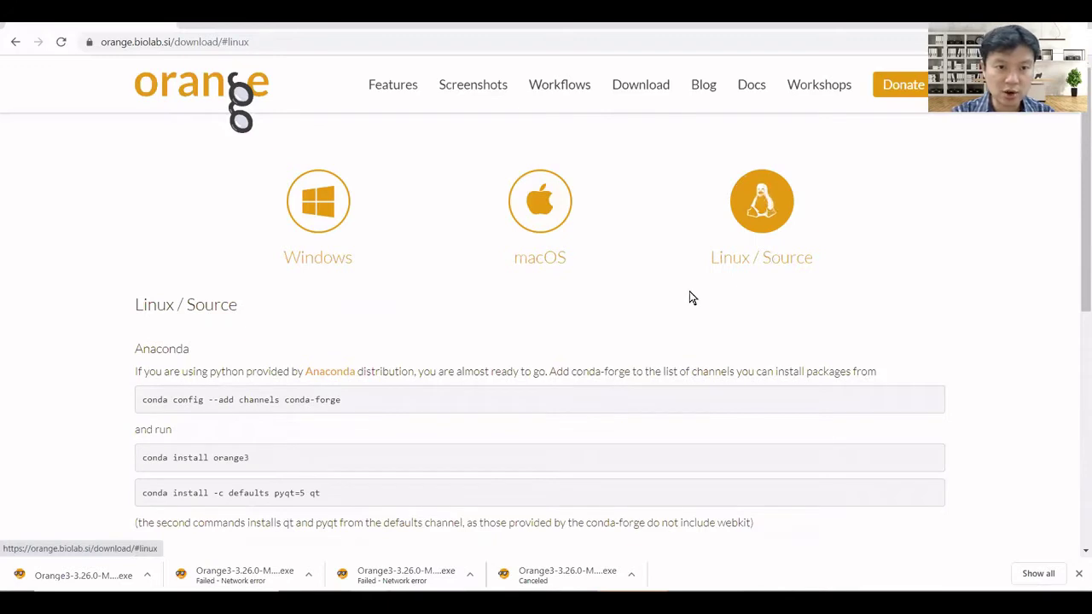
scroll(689, 293, "down", 1)
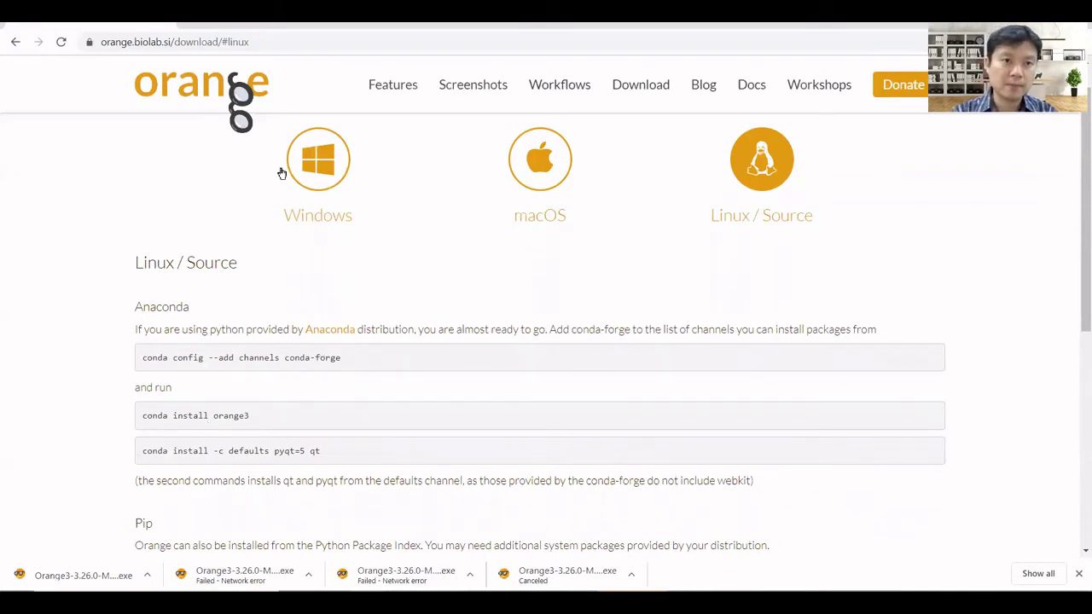
left_click(315, 157)
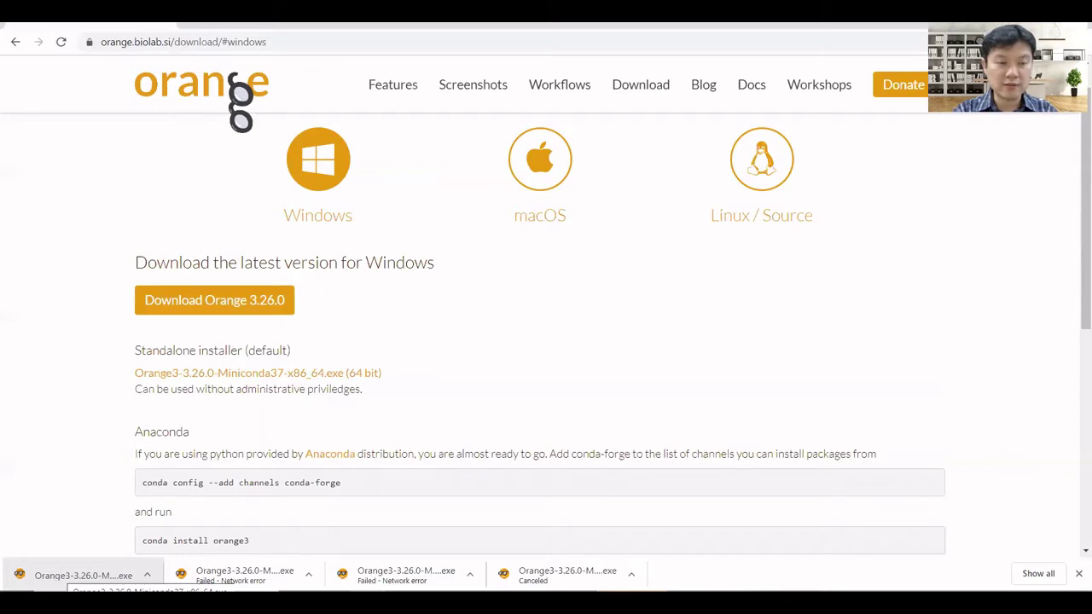
Run the downloaded Orange3-3.26.0-Miniconda37-x86_64.exe installer and continue through setup to the choice of users.
left_click(84, 575)
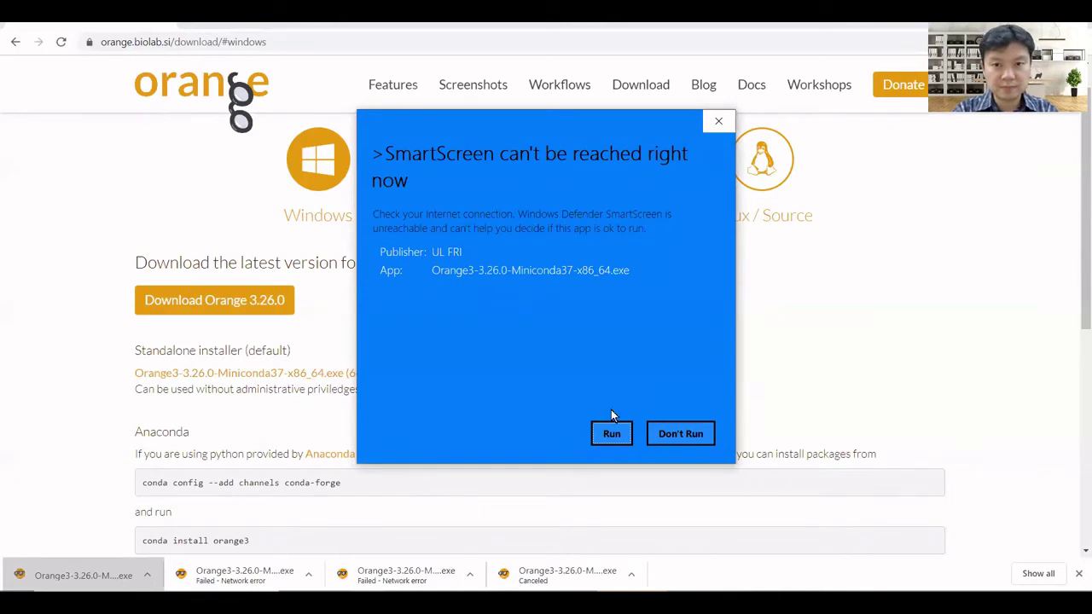
left_click(612, 433)
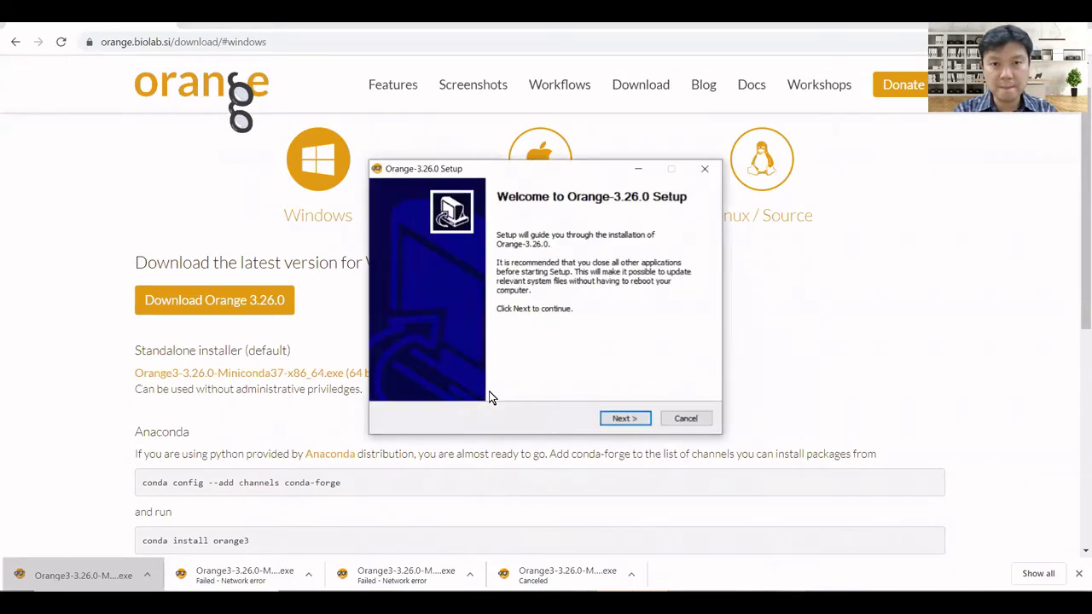
left_click(644, 420)
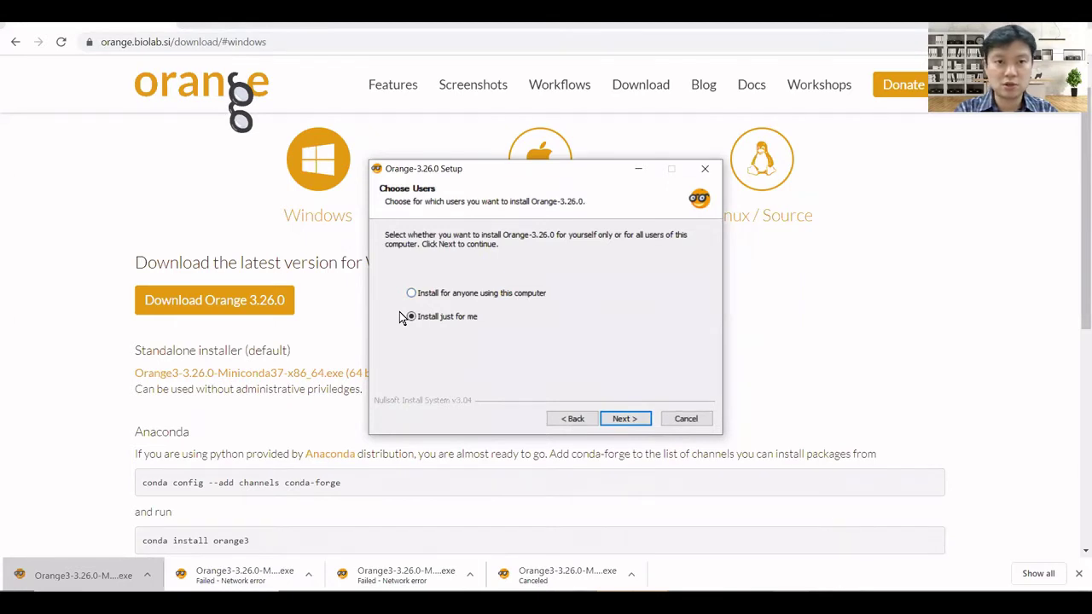
Keep the "Install just for me" option and the default components, and proceed to the install location.
left_click(623, 419)
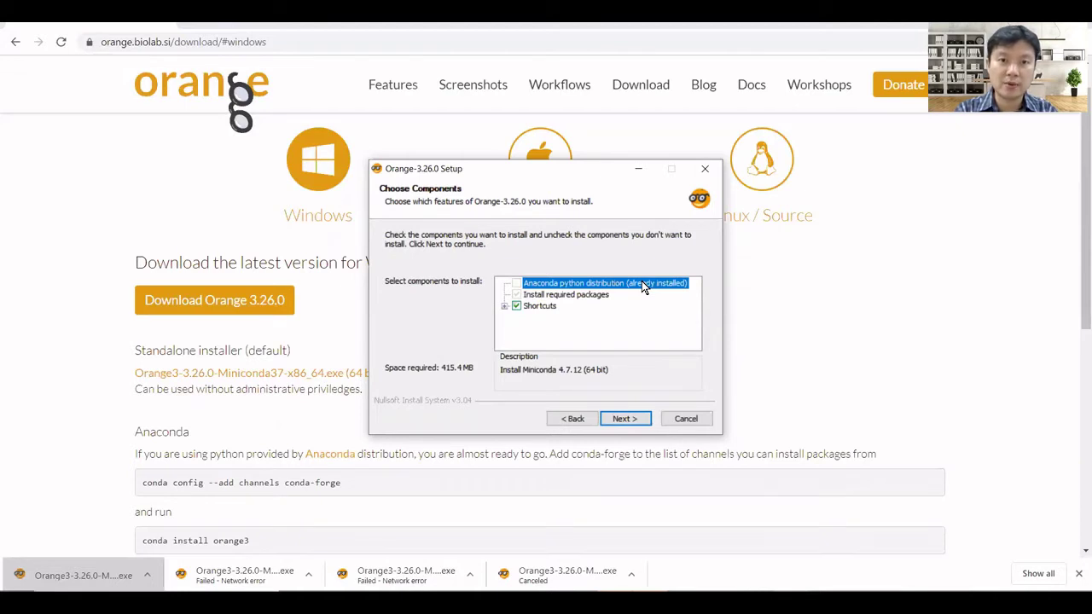
mouse_move(528, 297)
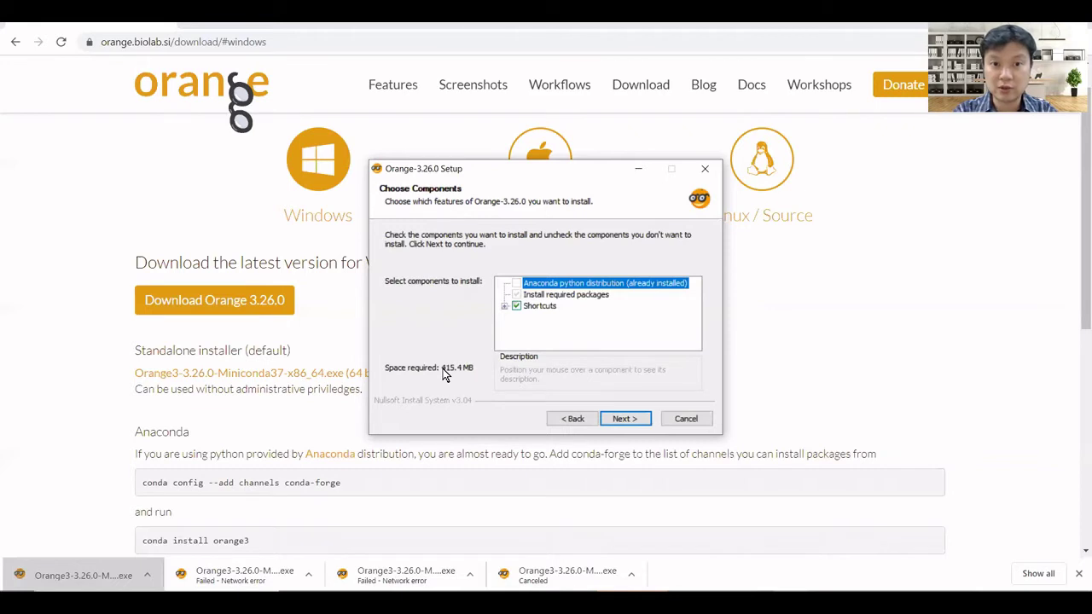
left_click(637, 418)
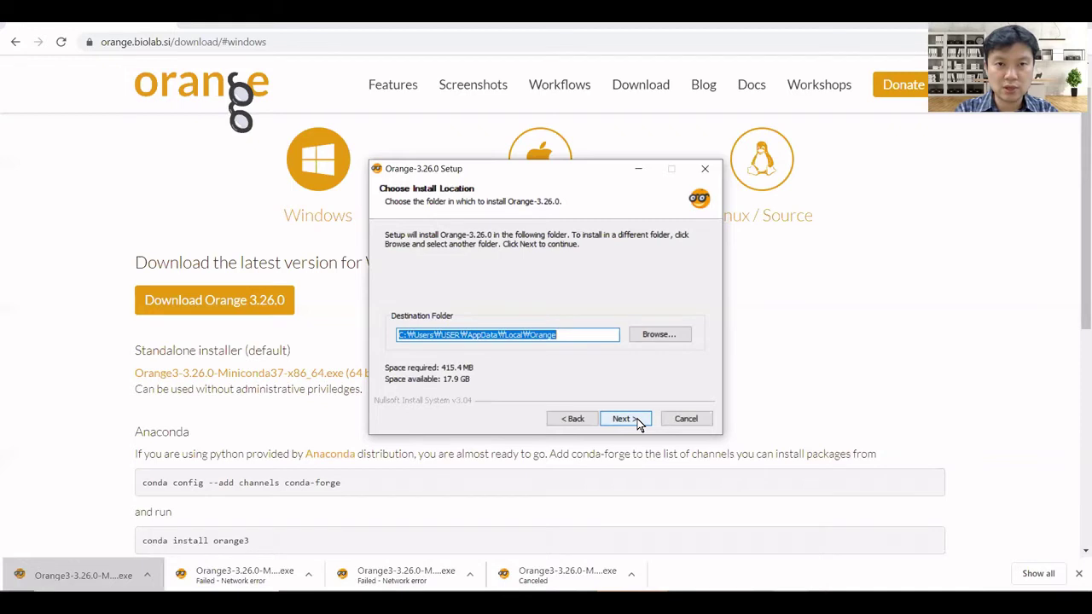
Browse for the Programs folder on the Data (D:) drive and choose it as the installation destination.
left_click(651, 335)
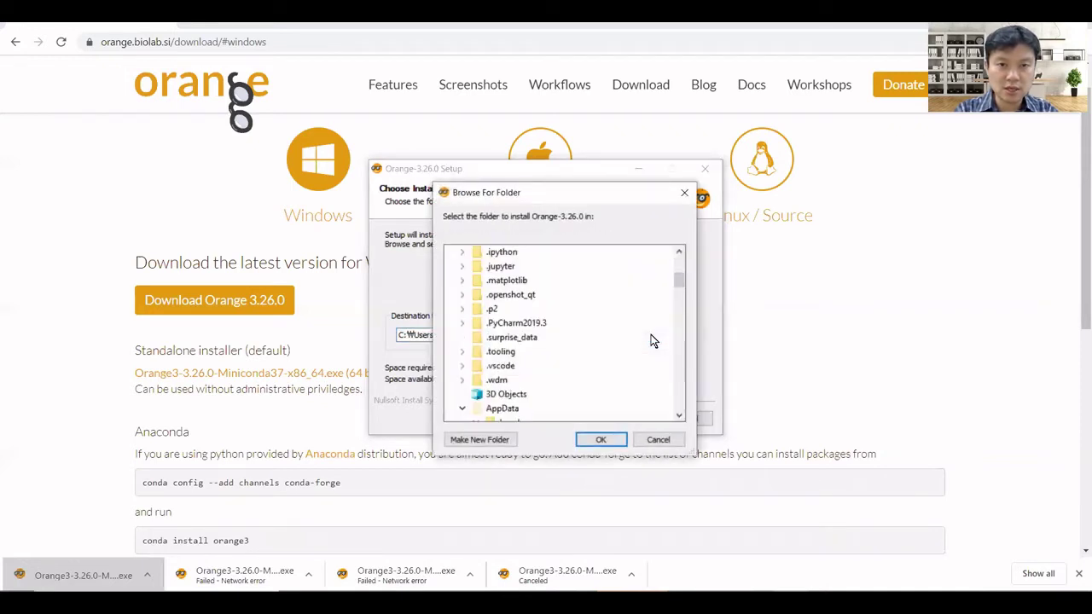
scroll(579, 335, "down", 3)
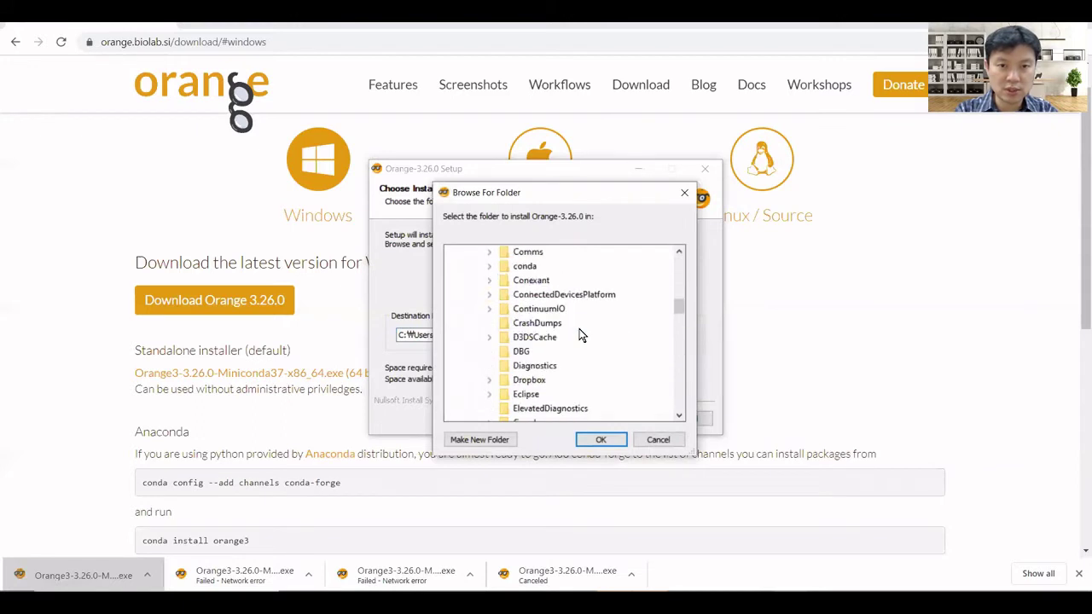
scroll(579, 334, "down", 9)
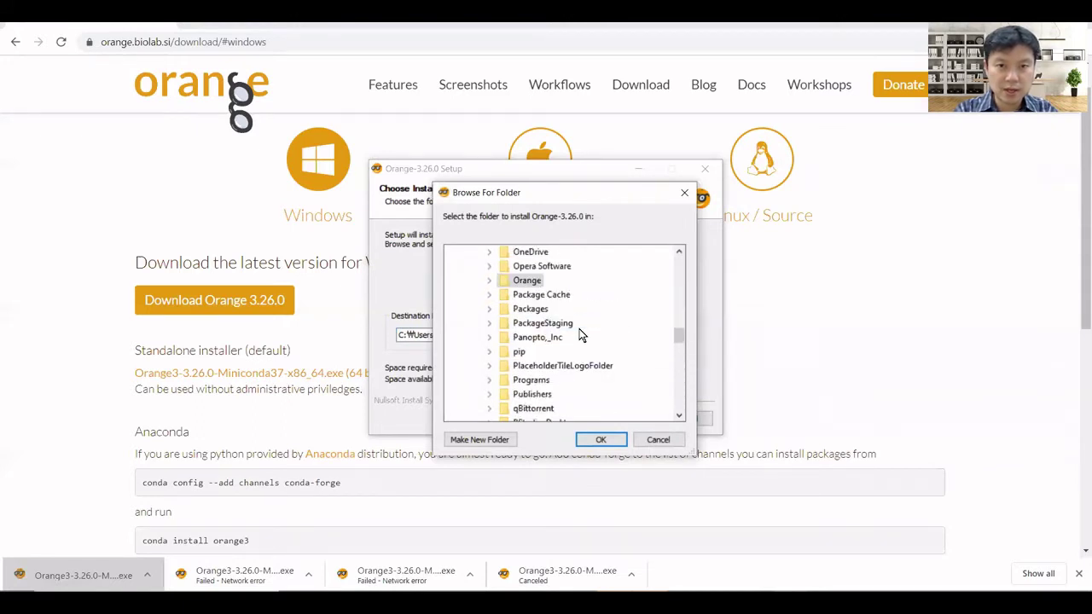
scroll(579, 334, "up", 12)
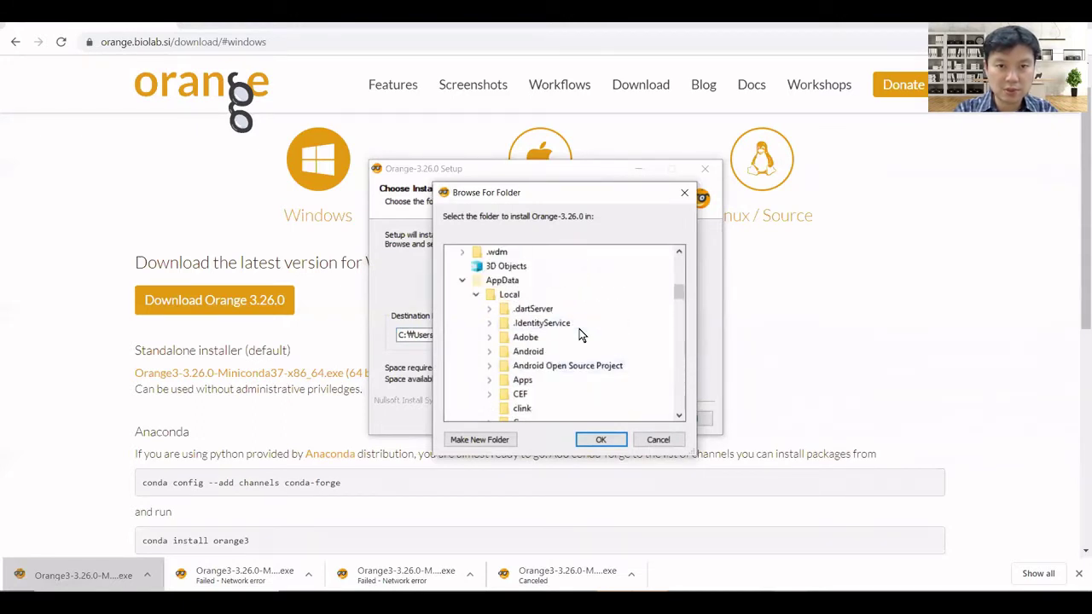
scroll(579, 335, "down", 15)
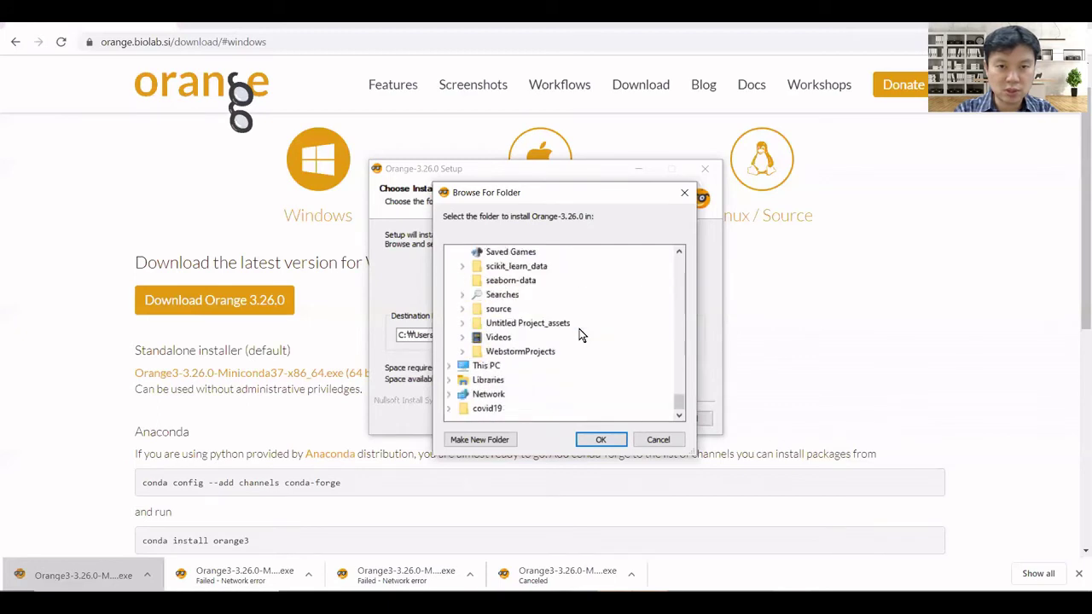
scroll(579, 334, "up", 1)
scroll(577, 334, "down", 1)
double_click(493, 367)
scroll(494, 372, "down", 1)
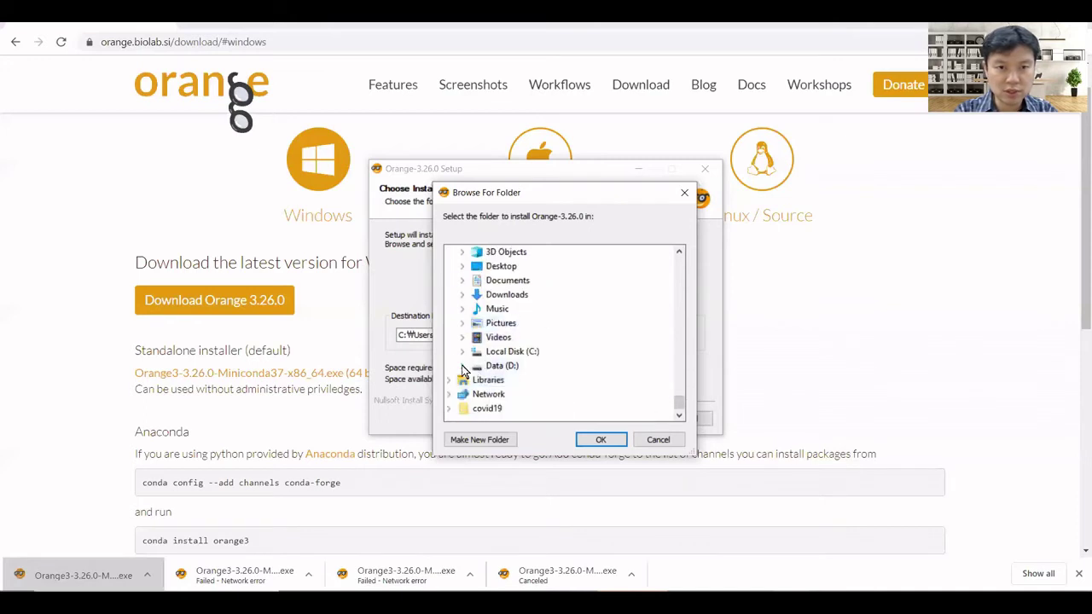
left_click(463, 366)
scroll(524, 410, "down", 2)
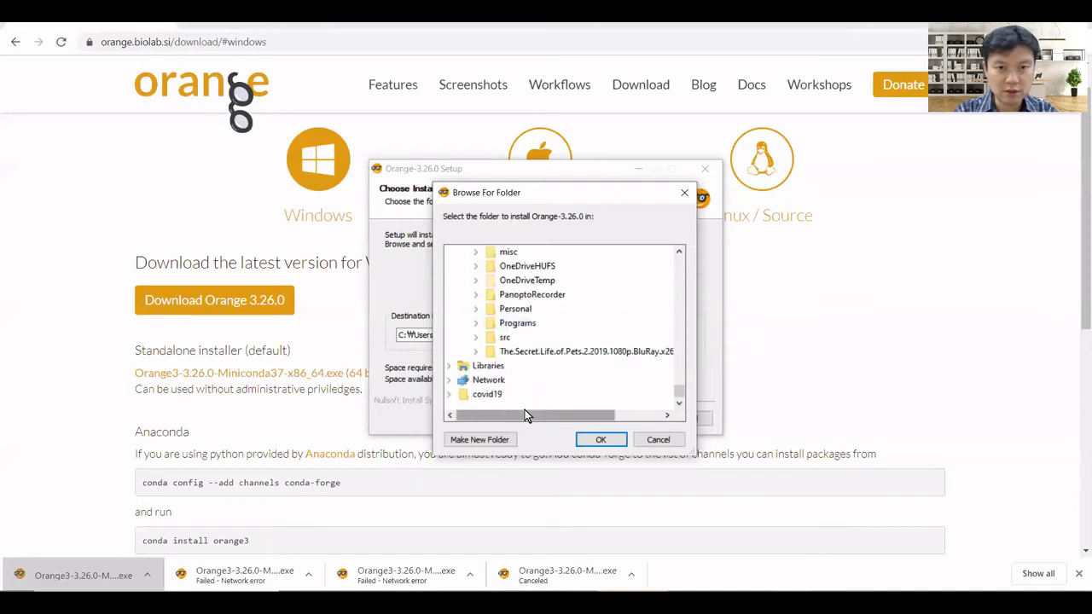
double_click(516, 323)
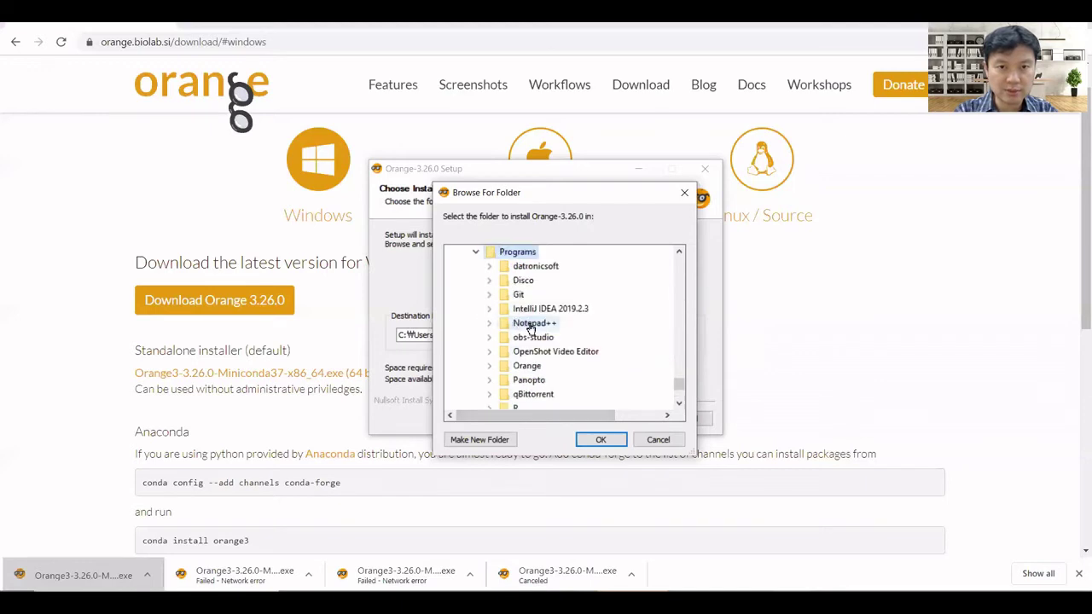
left_click(601, 440)
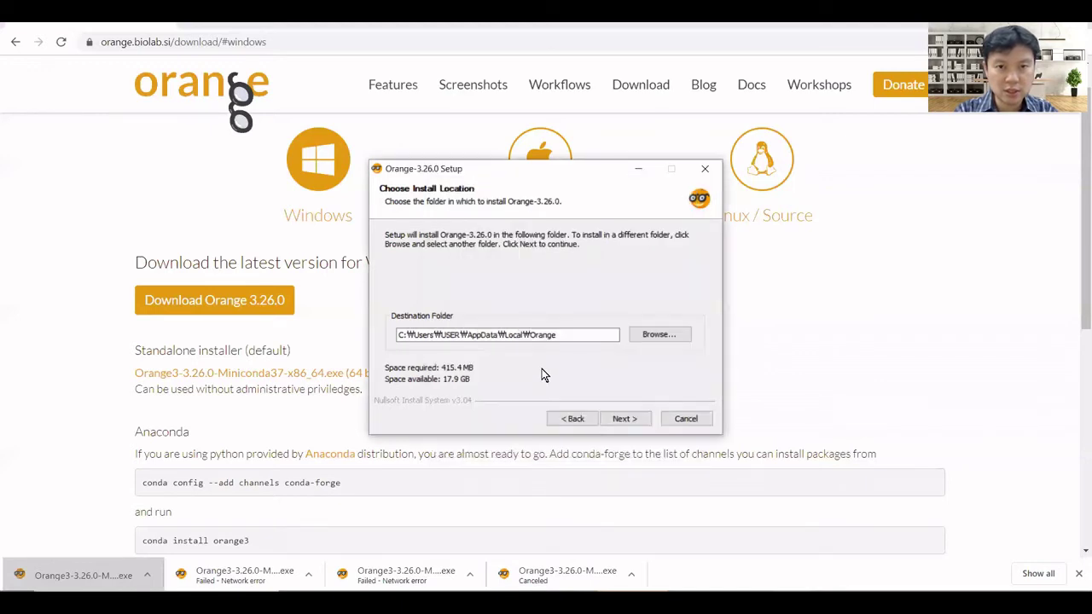
Set the destination folder to D:\Programs\Orange, try to continue the setup, and dismiss the resulting message.
left_click(546, 335)
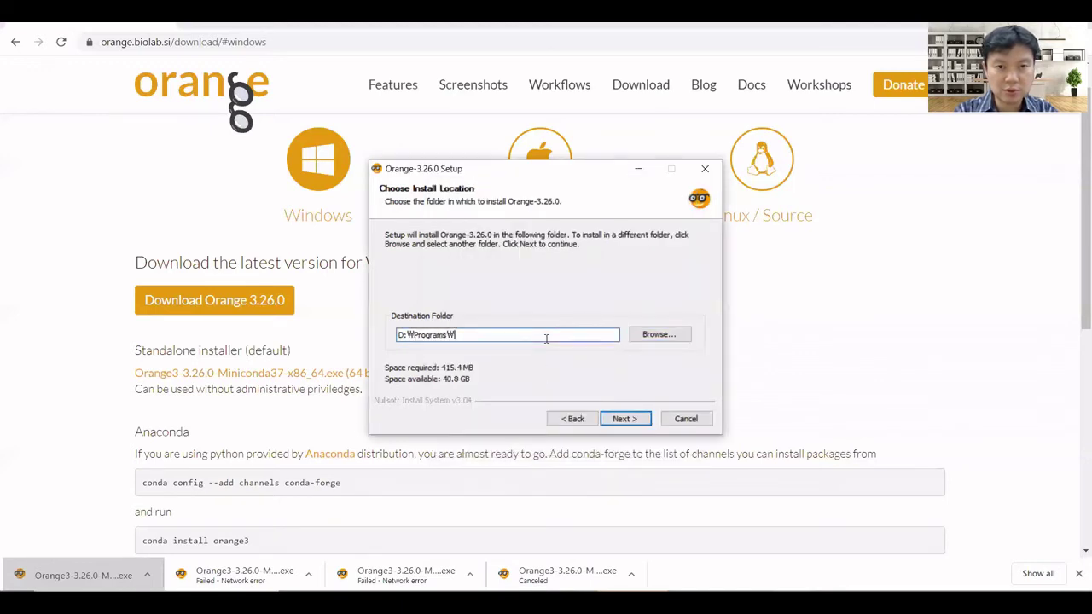
type("Orange")
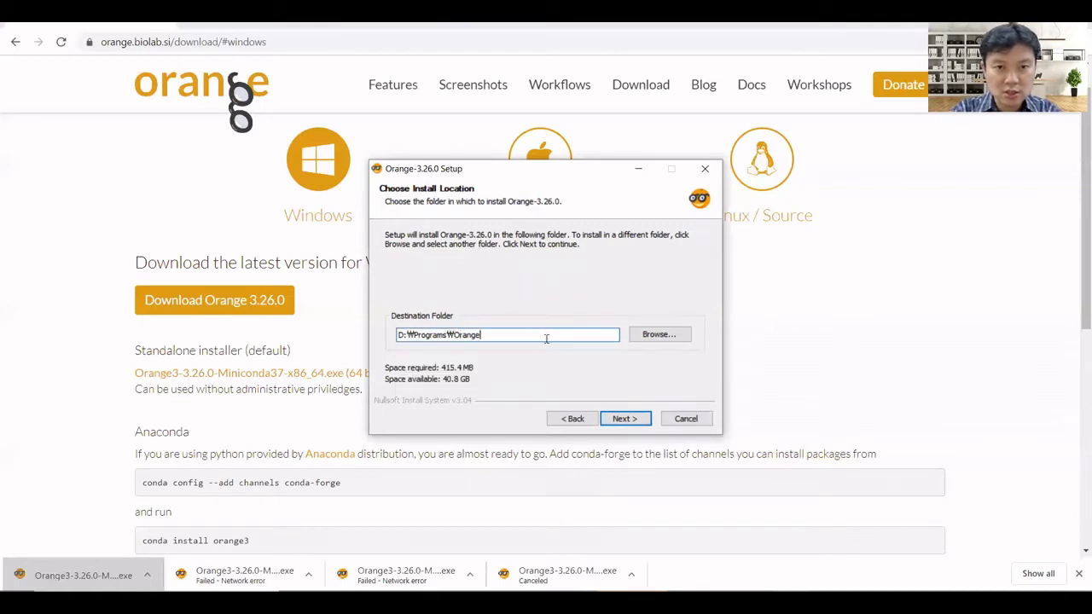
left_click(635, 416)
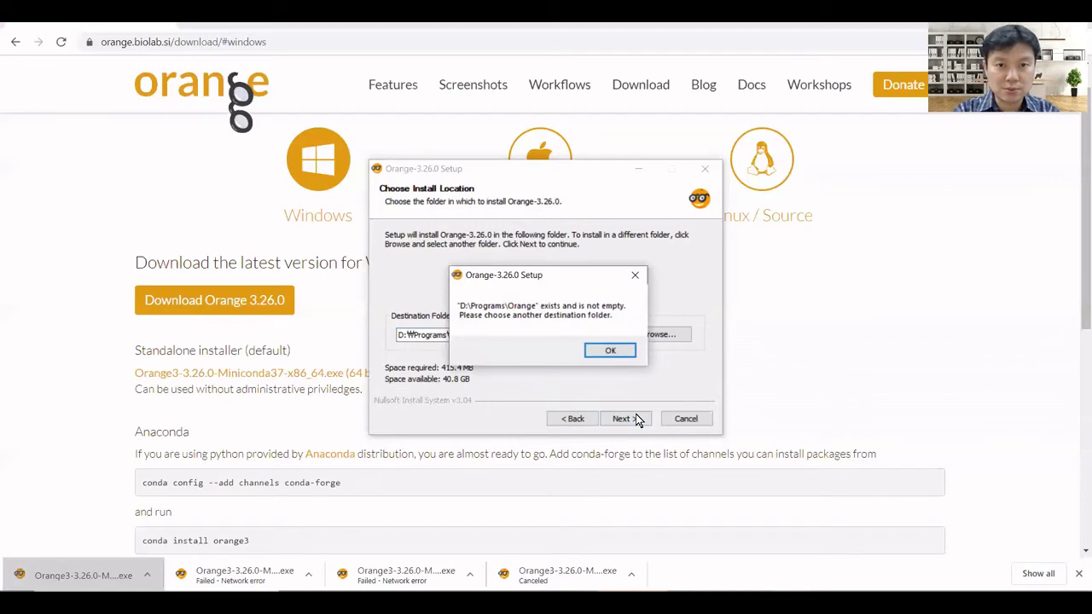
left_click(614, 350)
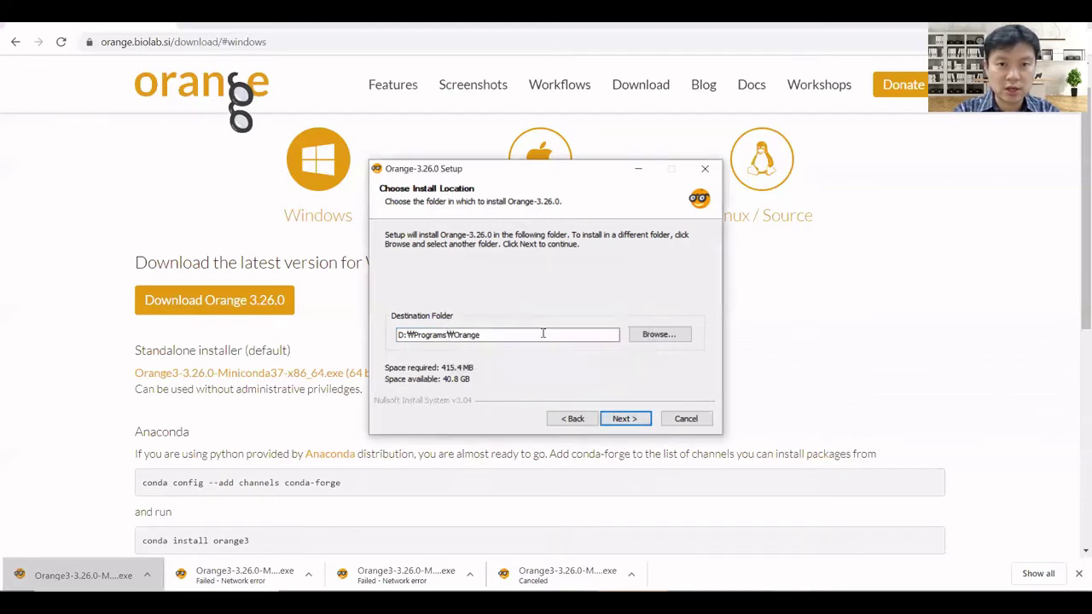
Change the destination folder to D:\Programs\Orange3.26 and continue to the Start Menu folder choice.
left_click(543, 333)
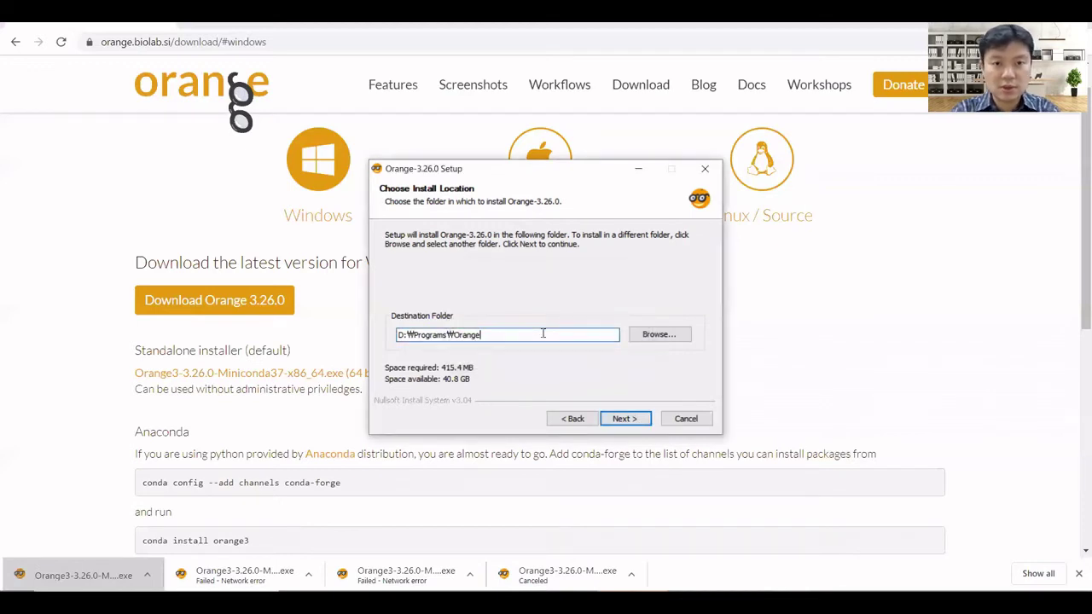
type("3.26")
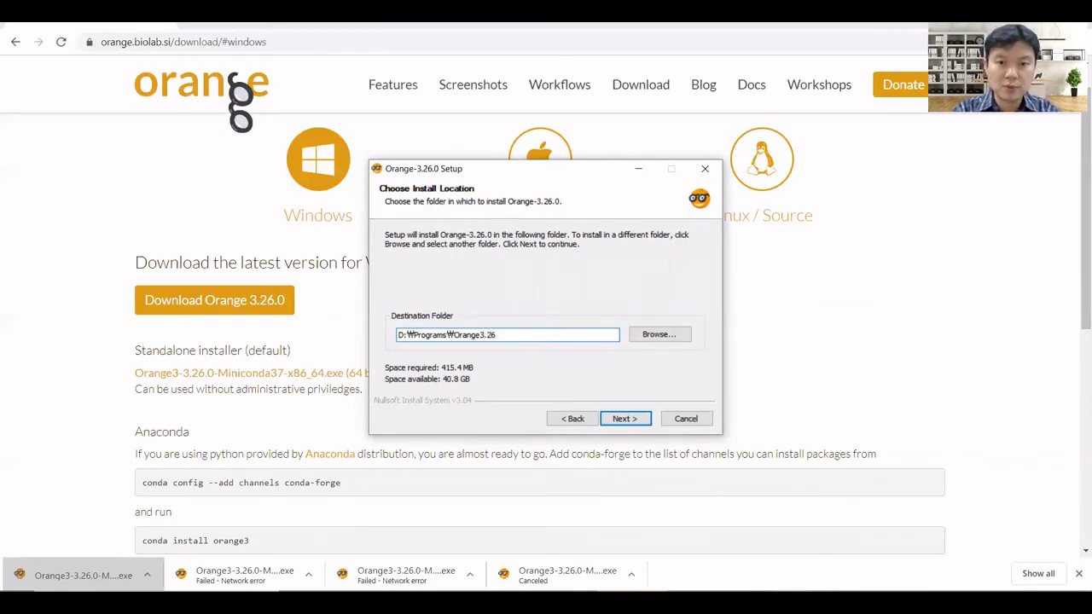
left_click(631, 417)
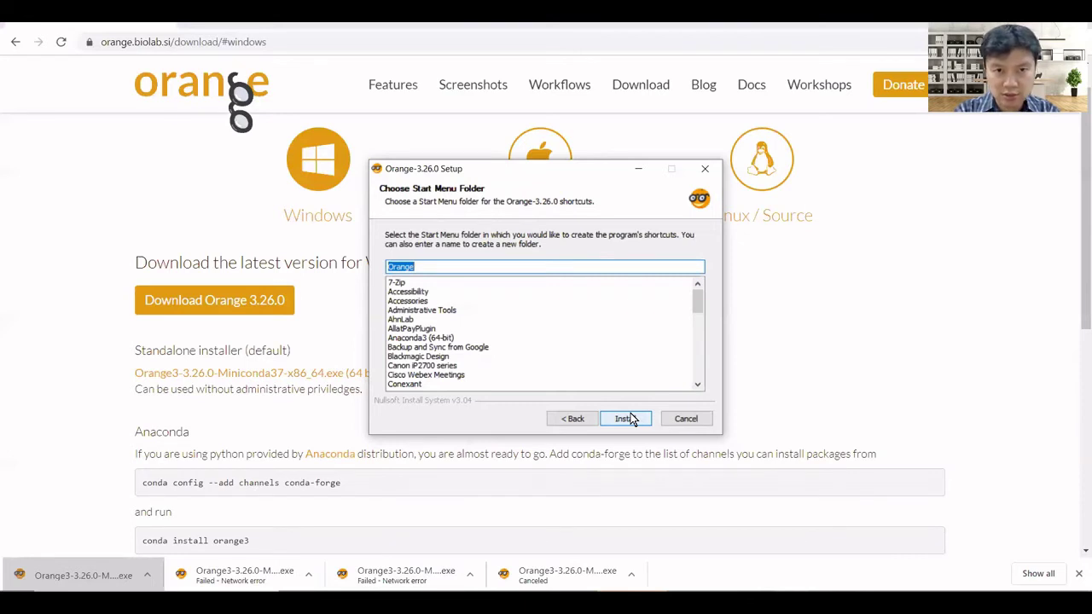
Install Orange with the default Start Menu folder and finish the setup, keeping the option to start Orange.
left_click(630, 414)
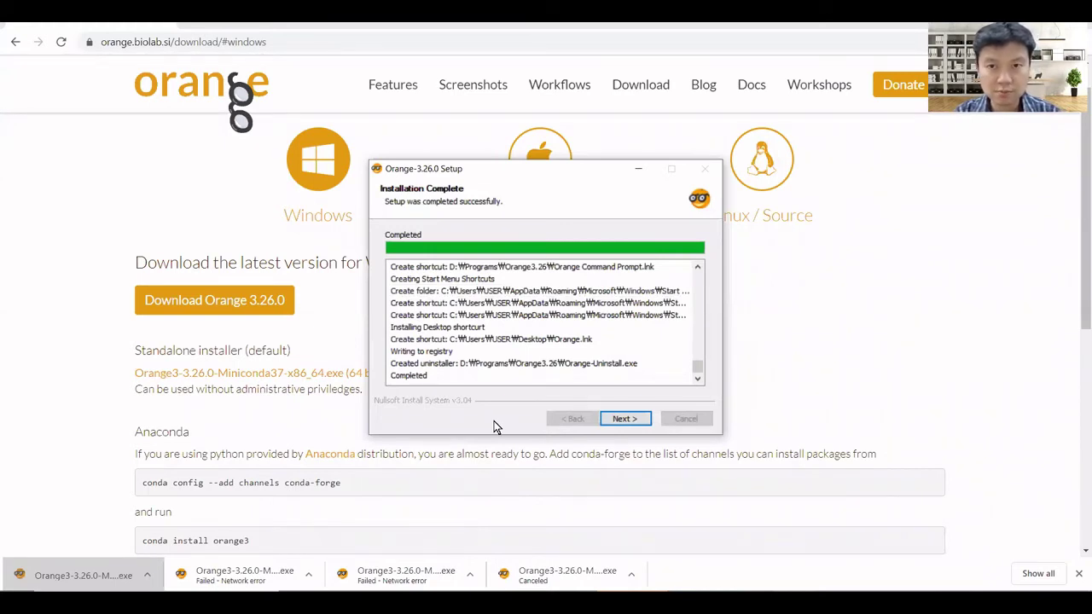
left_click(624, 419)
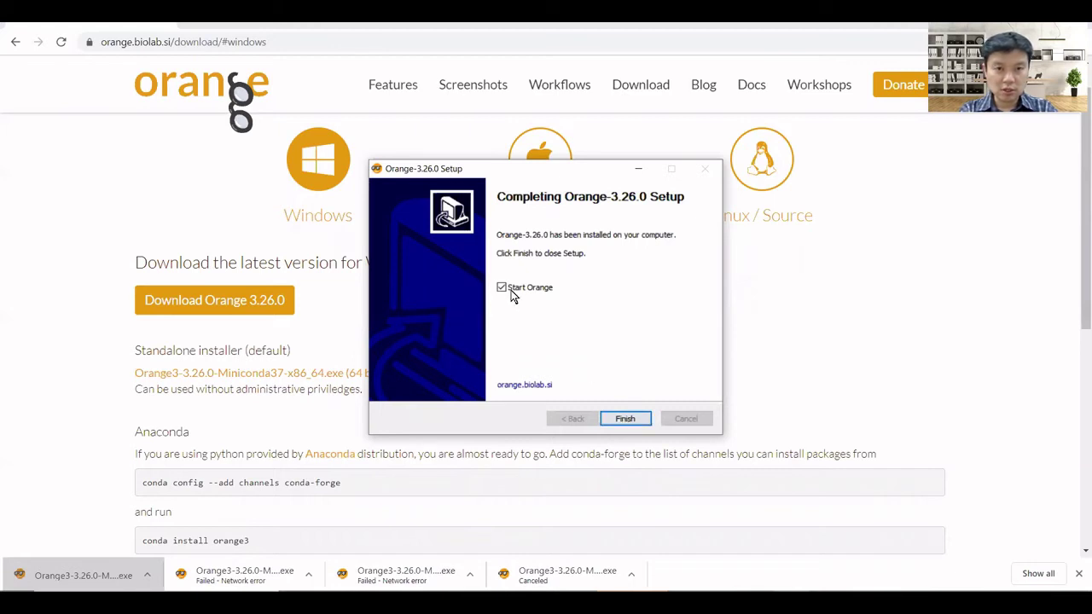
left_click(623, 420)
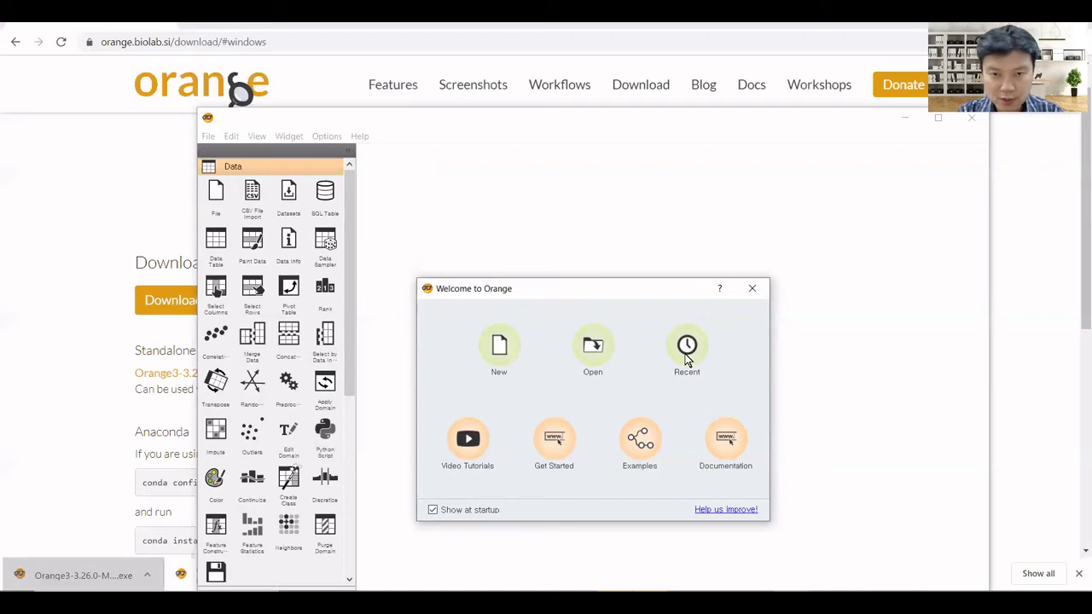
Switch to Orange, open the "File and Data Table" example workflow and maximize the program window.
left_click(640, 442)
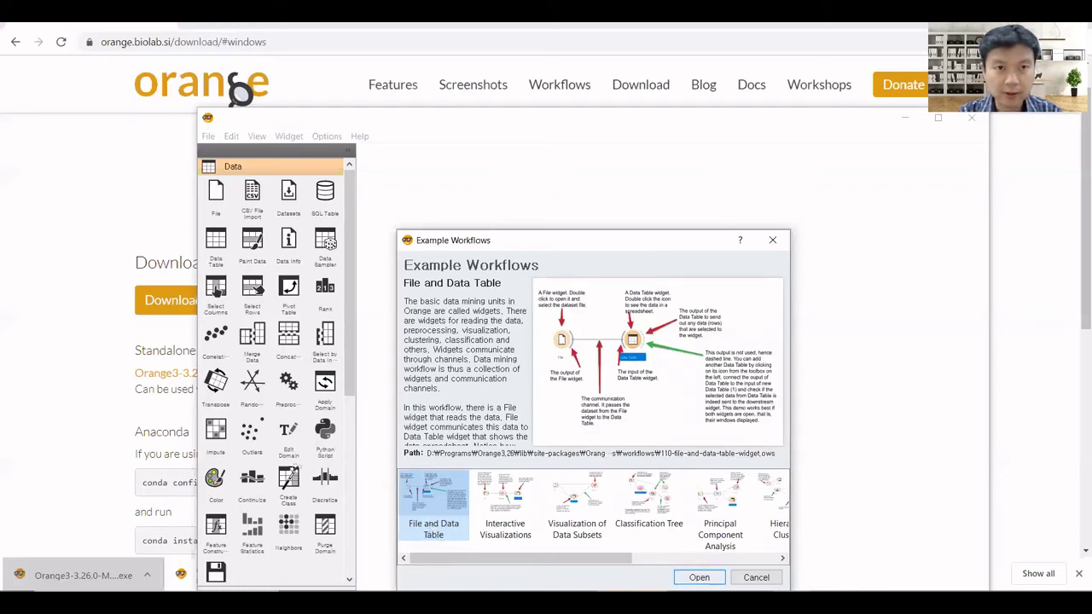
left_click(698, 576)
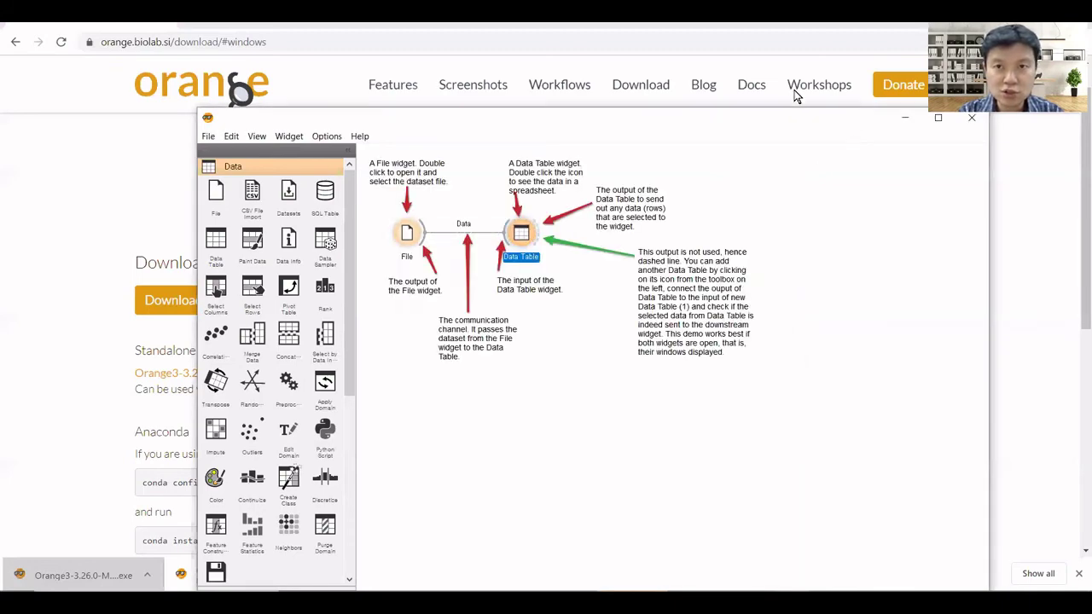
left_click(875, 83)
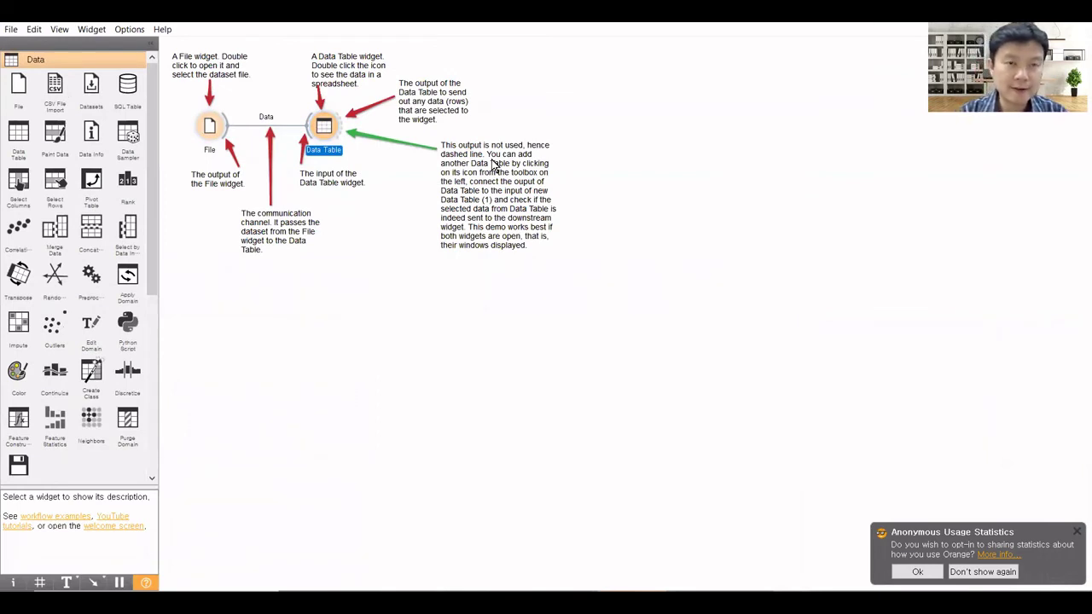
Open the File widget, dismiss its CSV import hint, examine the iris.tab dataset's info and column list, and close it.
double_click(211, 128)
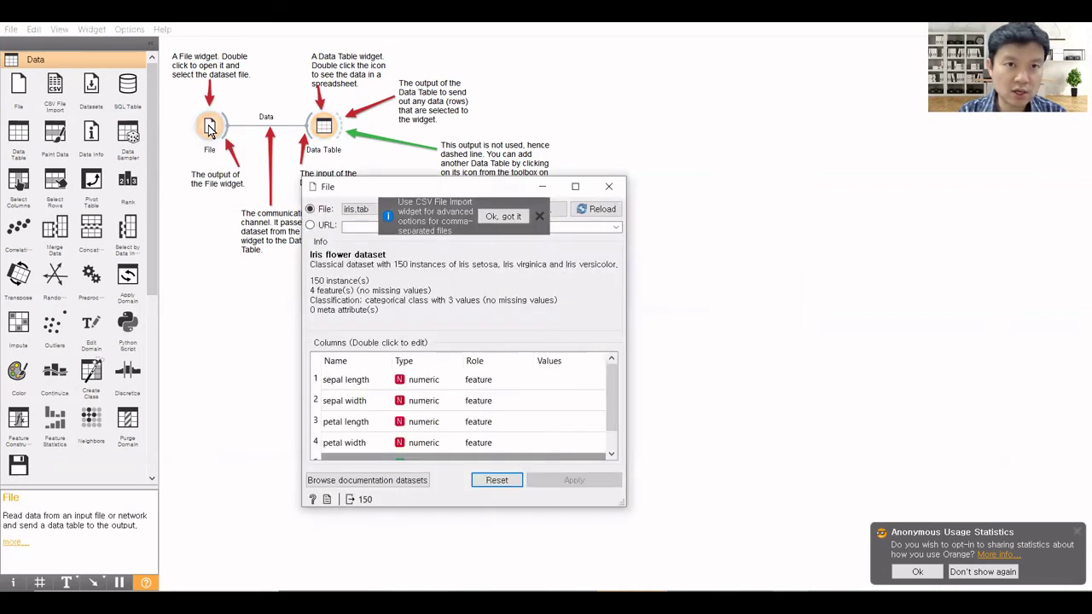
left_click(538, 215)
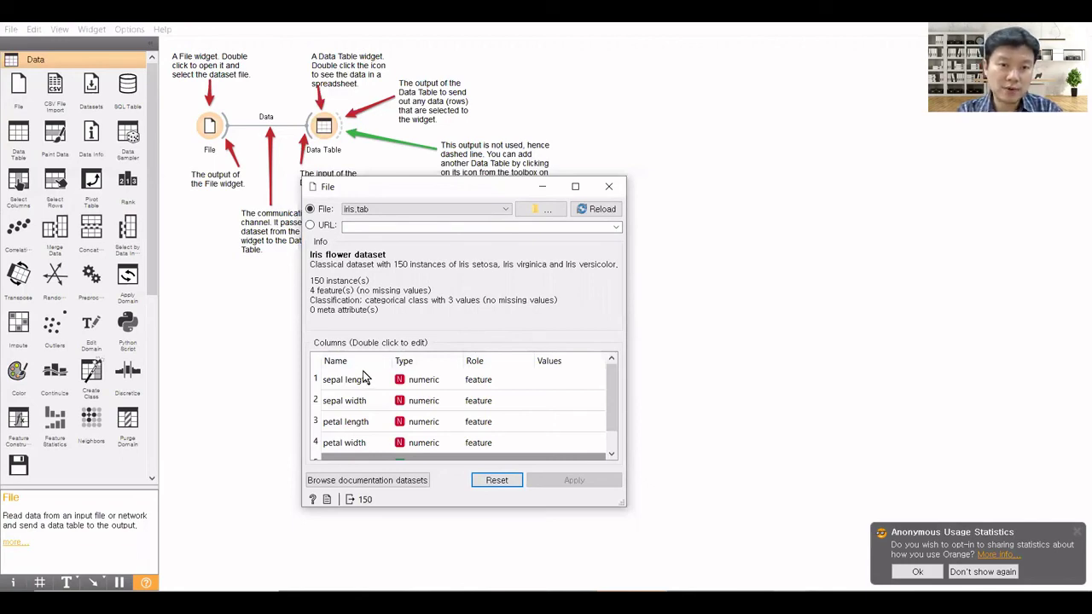
scroll(362, 378, "down", 1)
scroll(362, 377, "up", 1)
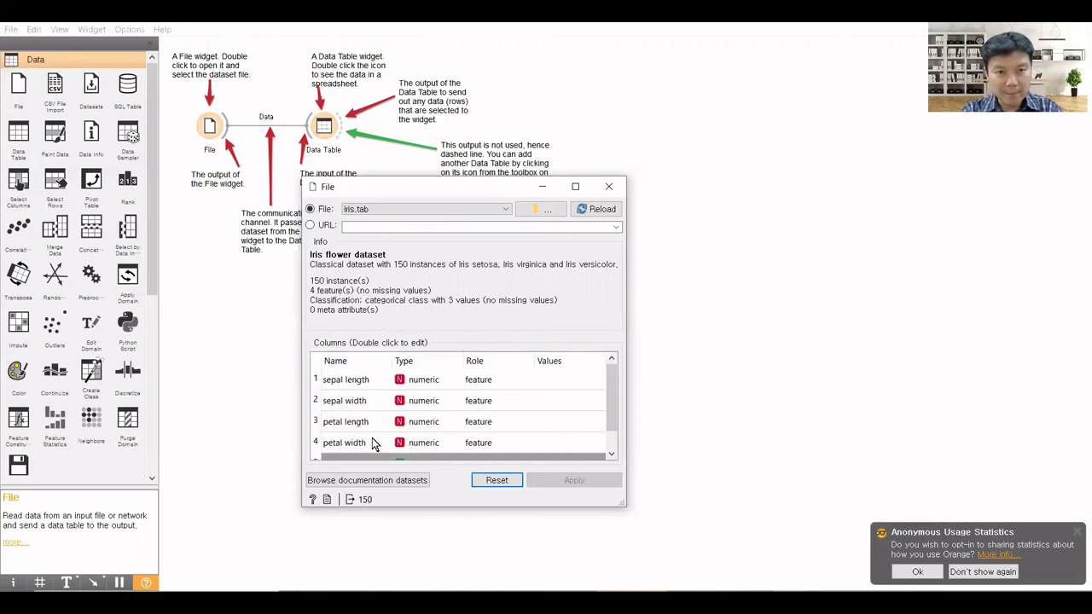
scroll(383, 439, "down", 1)
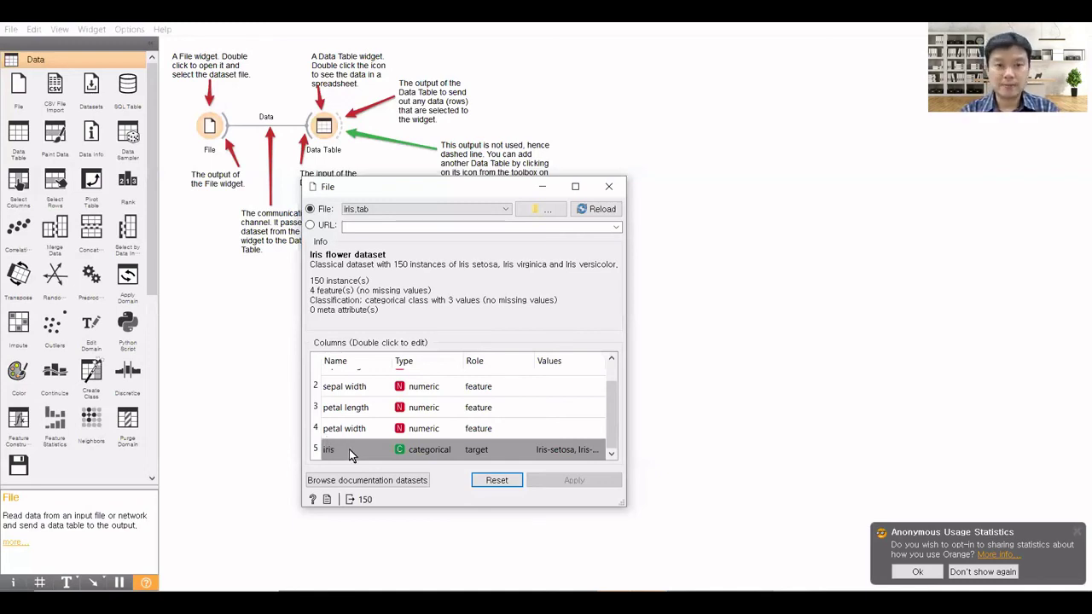
left_click(616, 183)
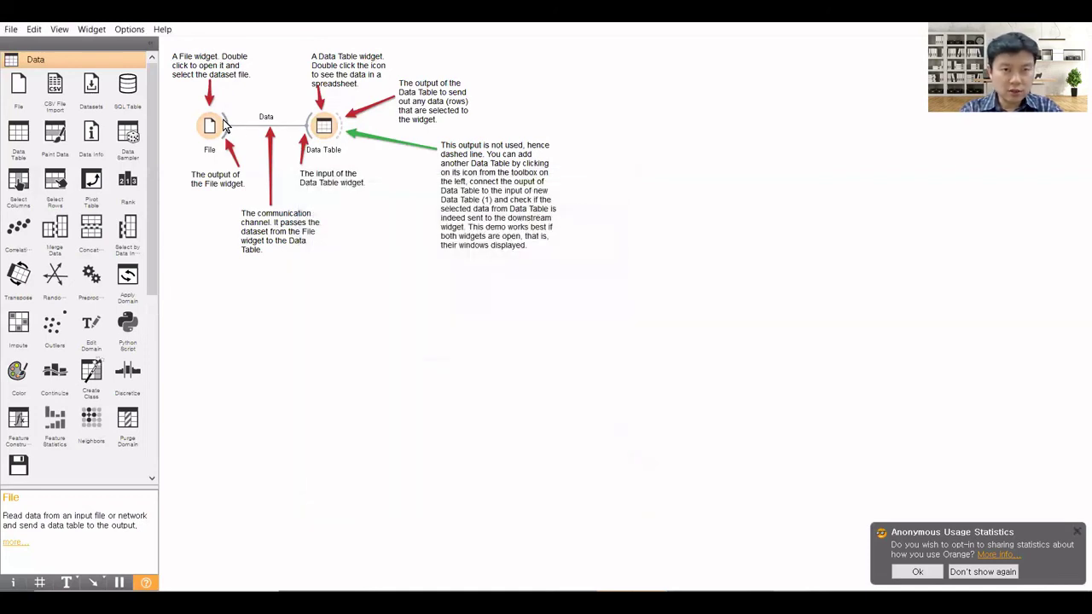
Open the Data Table widget, widen its window to show all columns, examine the iris rows across all classes, and close it.
double_click(322, 126)
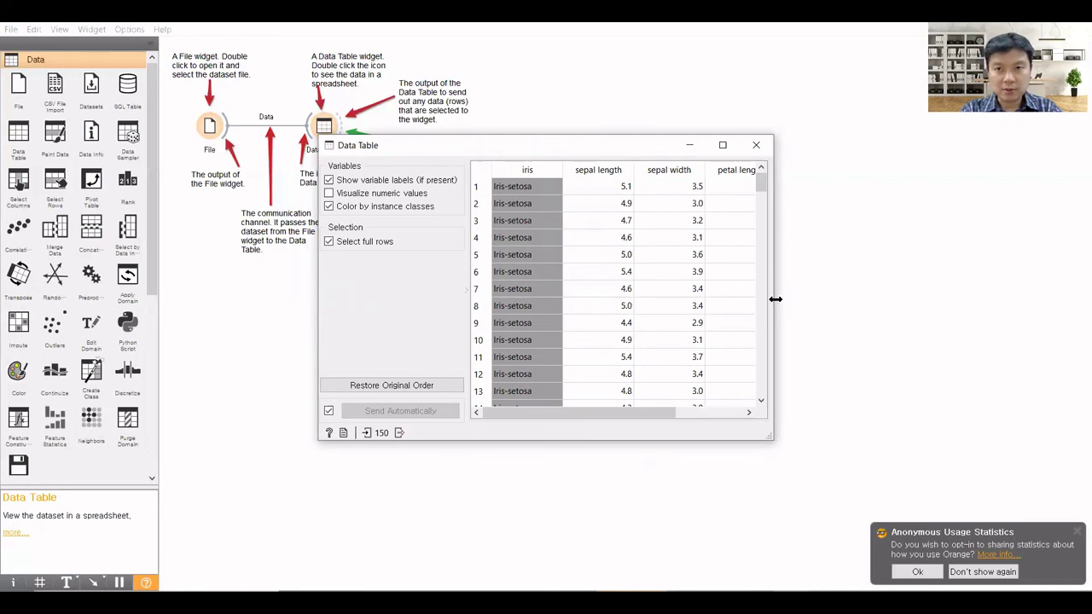
left_click_drag(775, 300, 959, 298)
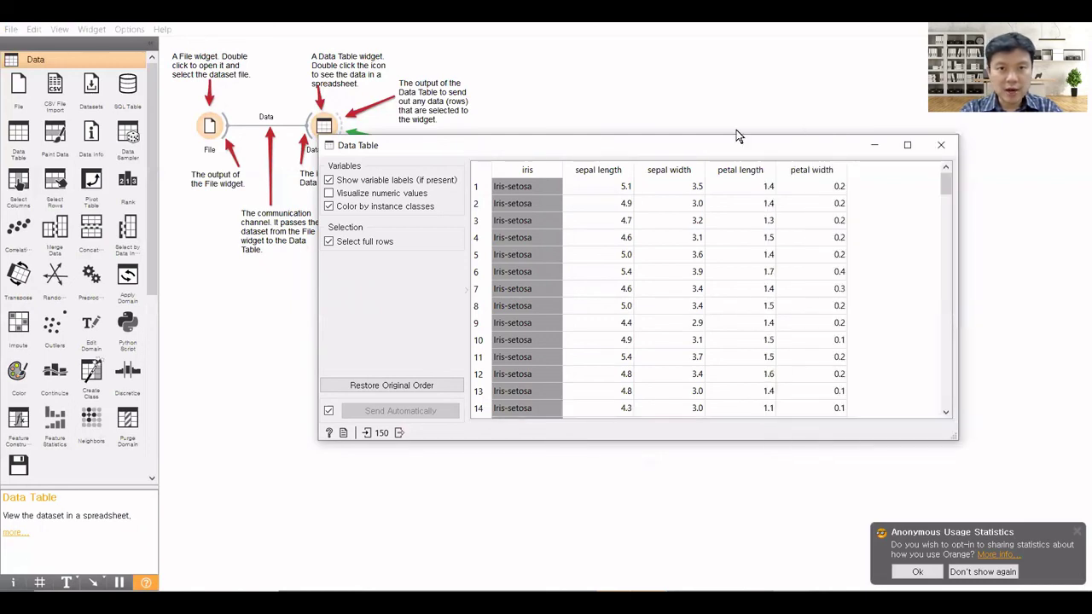
left_click_drag(621, 145, 553, 133)
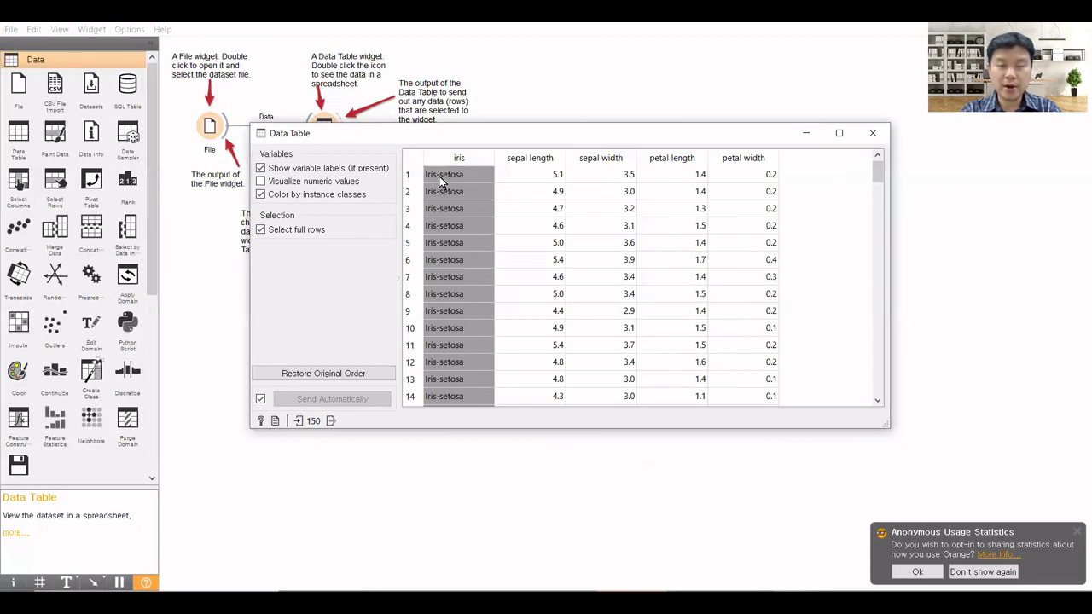
scroll(450, 224, "down", 15)
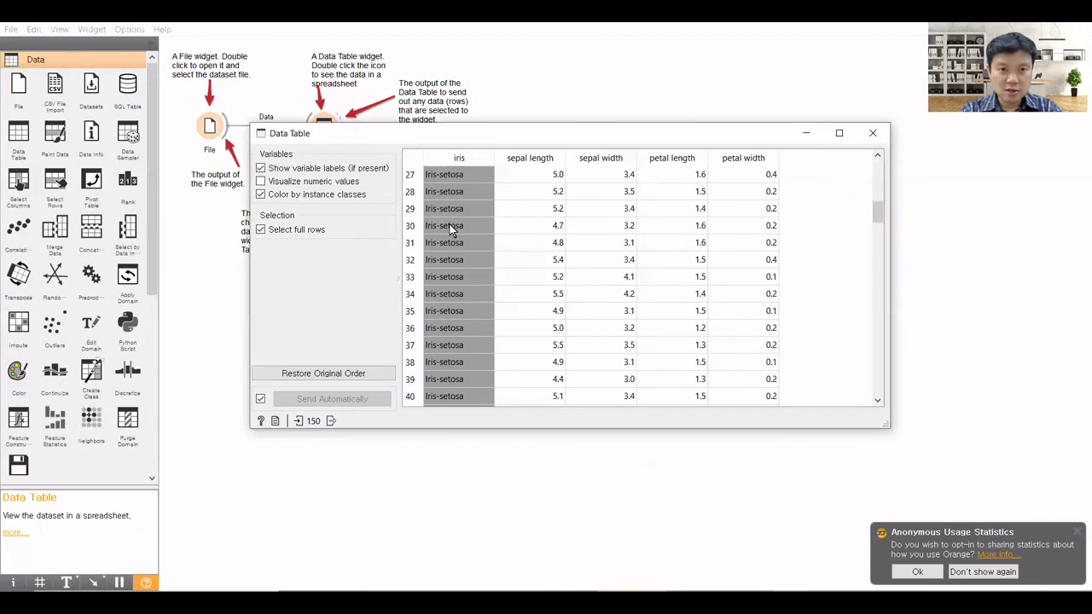
scroll(449, 225, "down", 19)
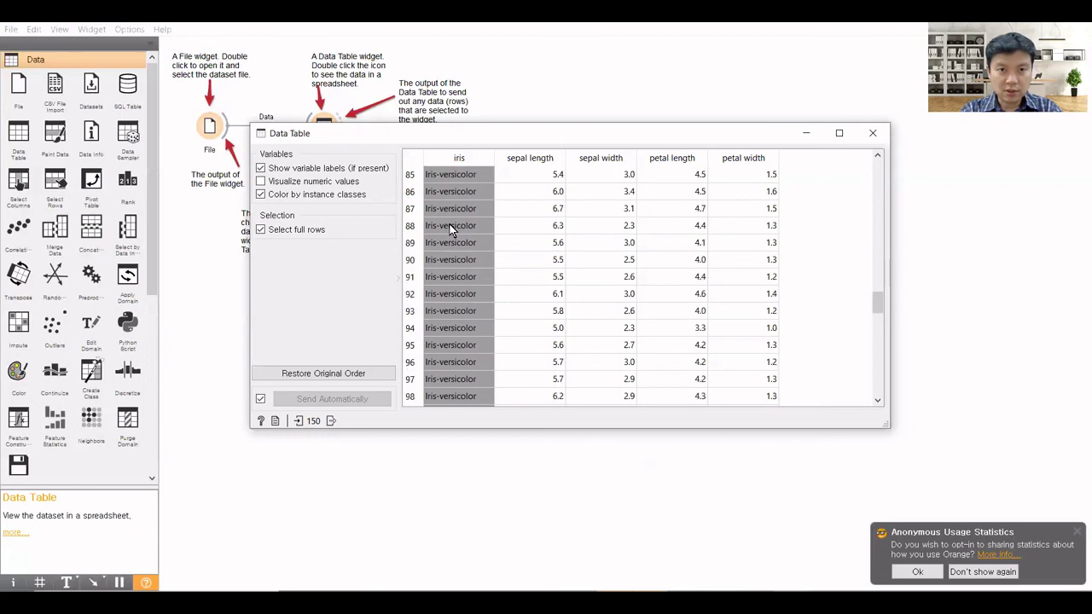
scroll(450, 225, "down", 1)
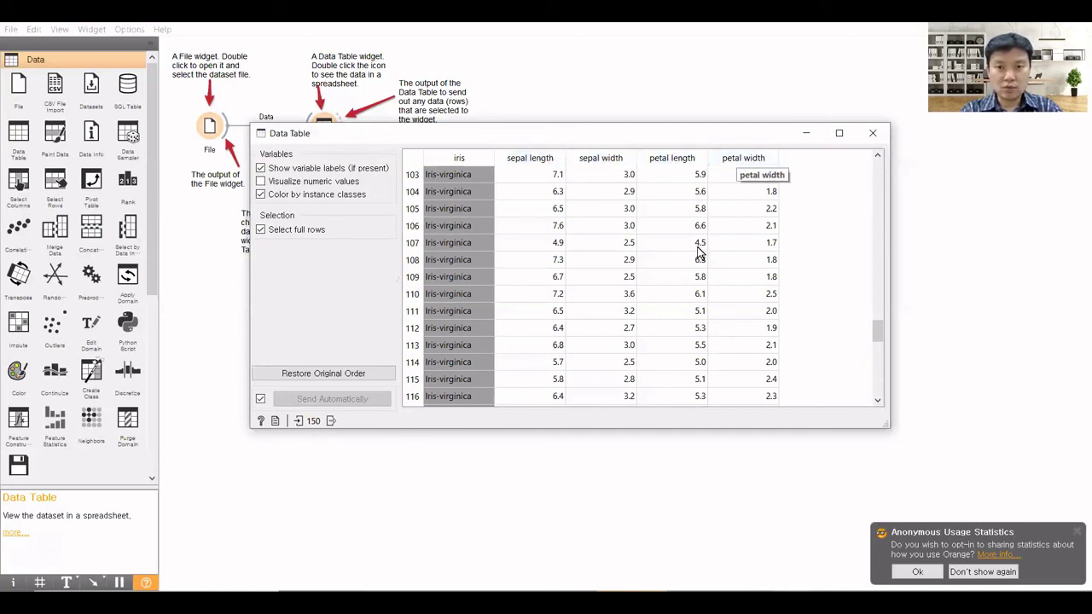
scroll(698, 247, "up", 20)
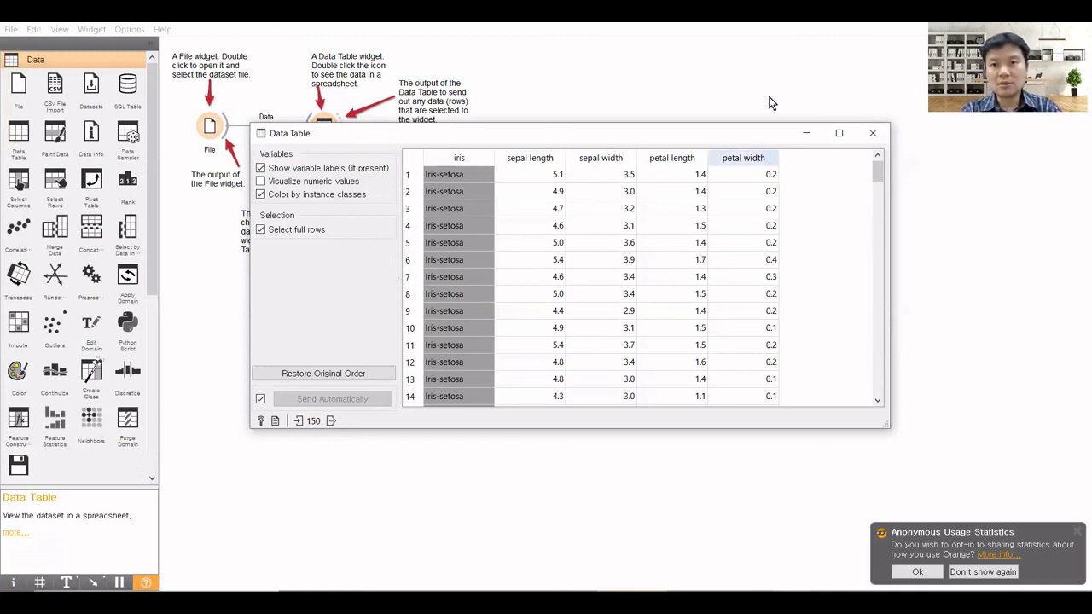
left_click(872, 133)
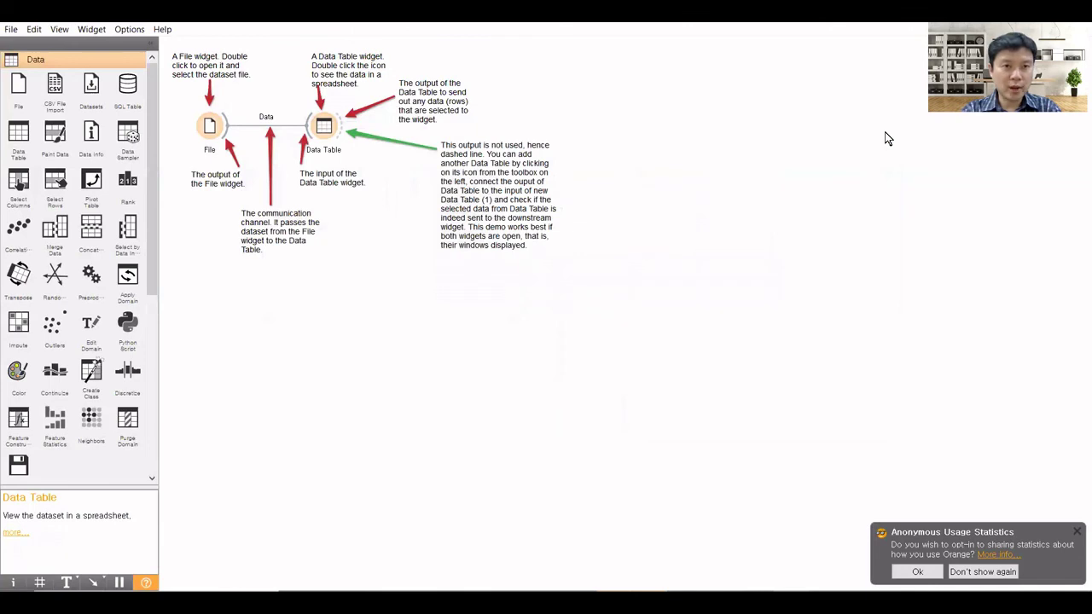